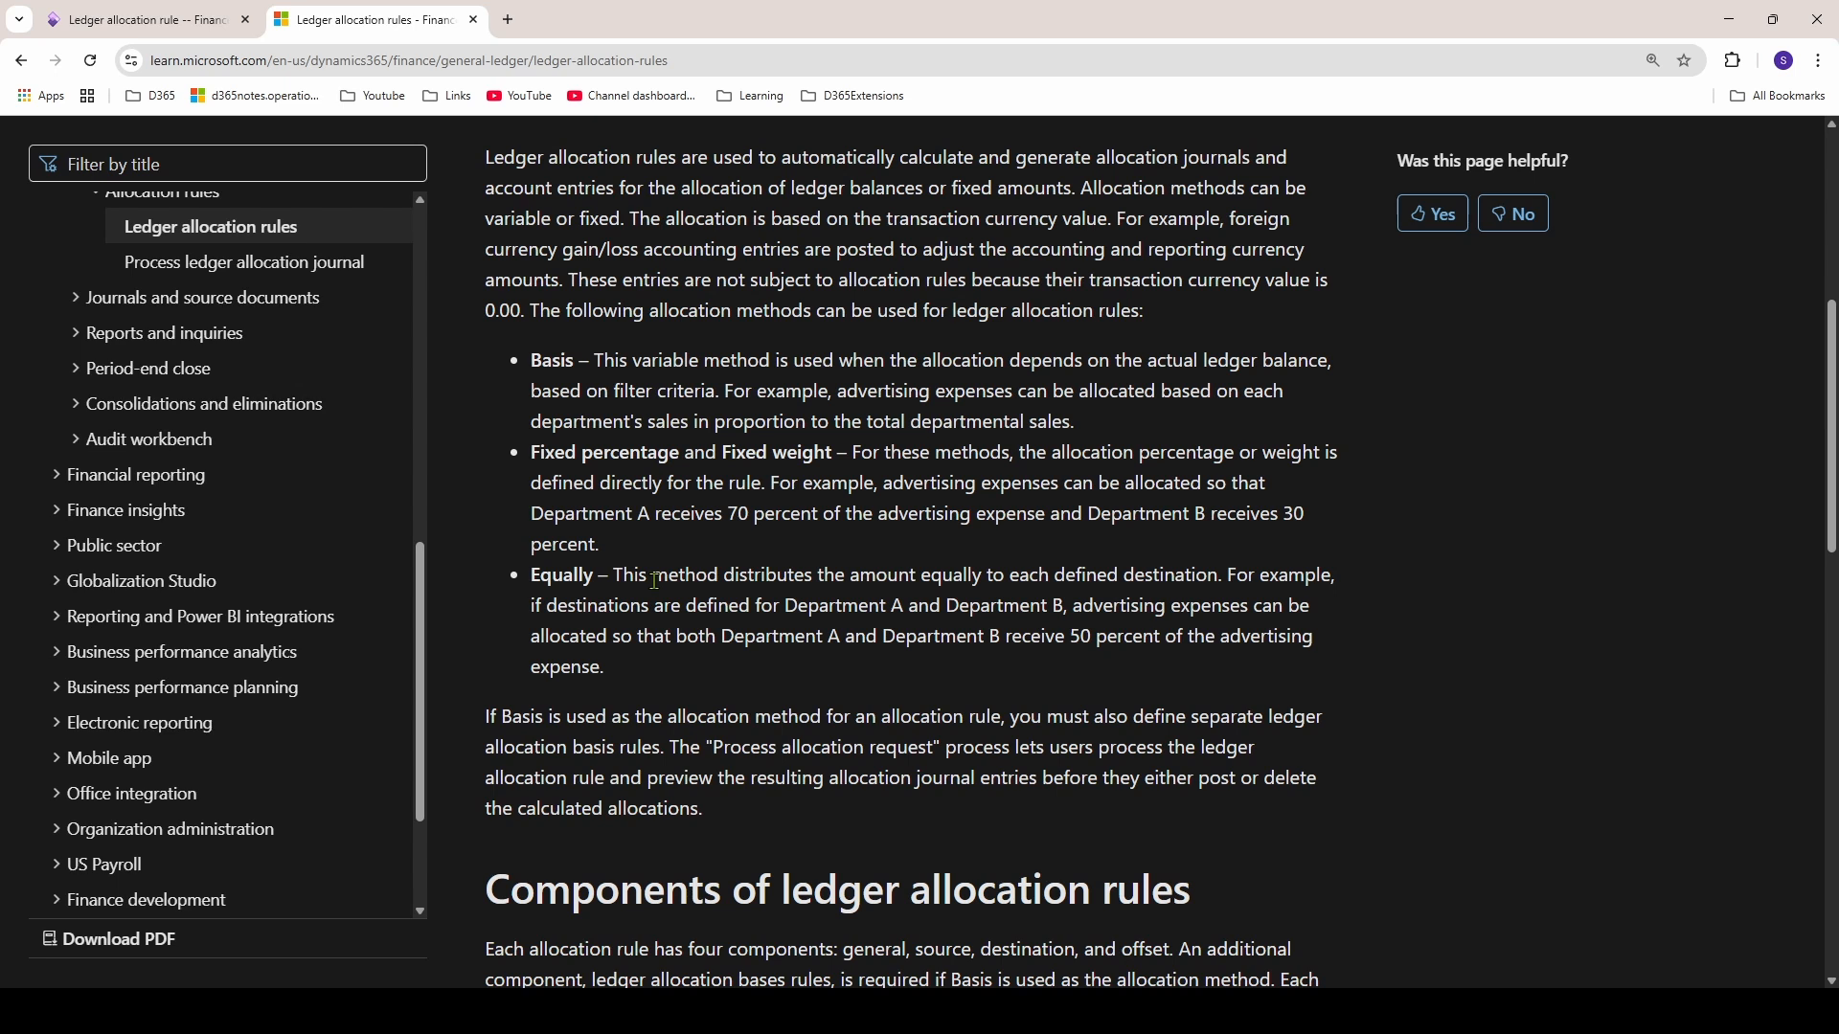
- Switch to the Excel workbook and examine the source row of the Equally allocation example: date, main account, dimension and amount
key(alt+Tab)
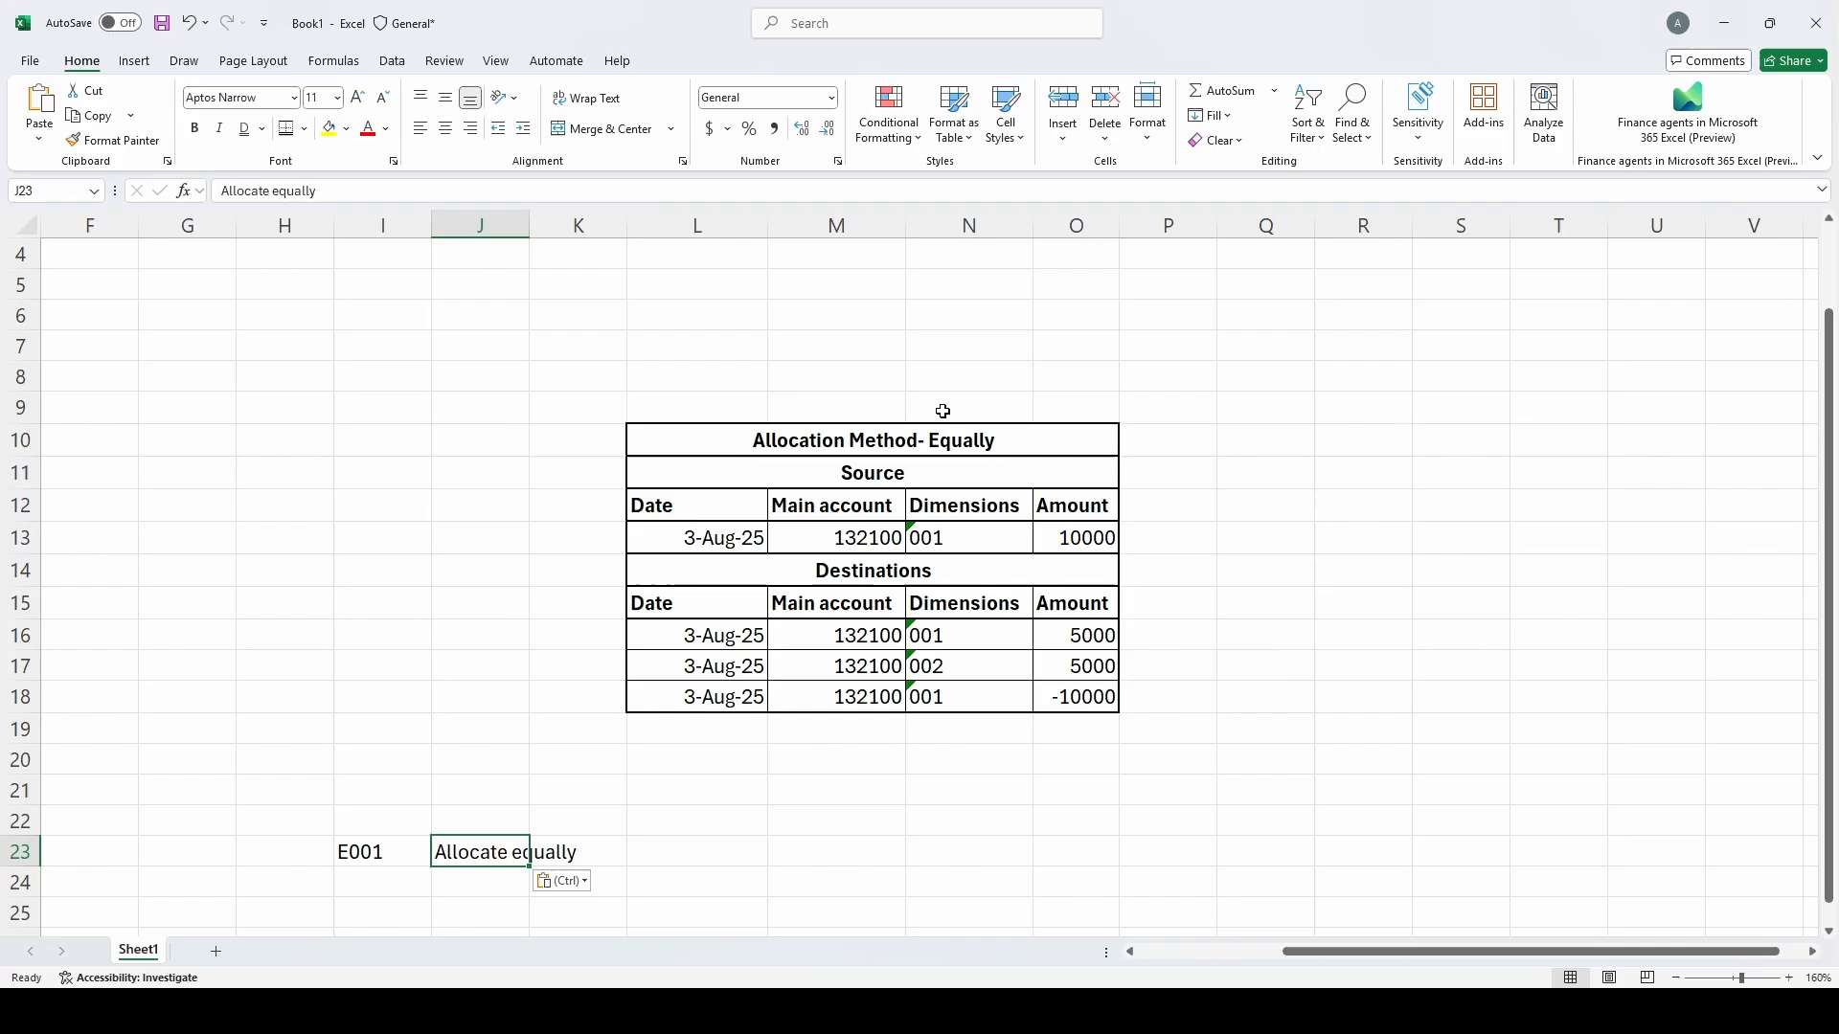
click(867, 436)
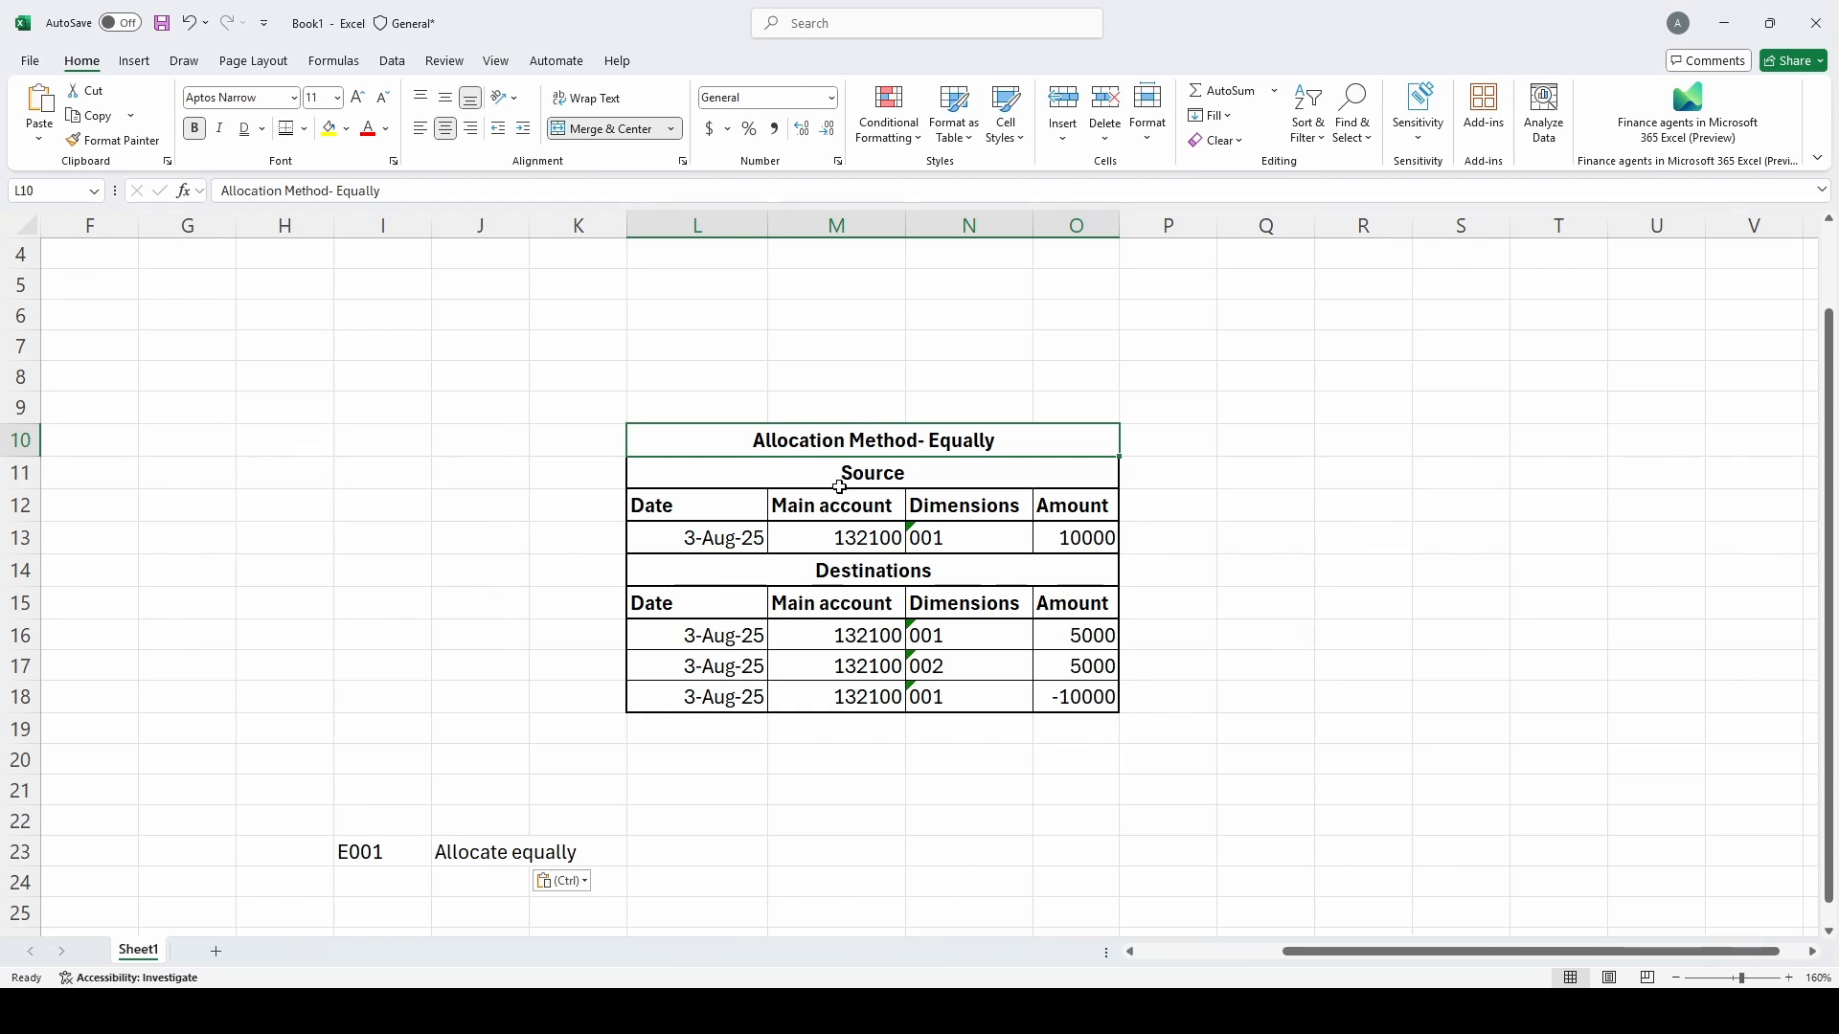
click(840, 475)
click(849, 570)
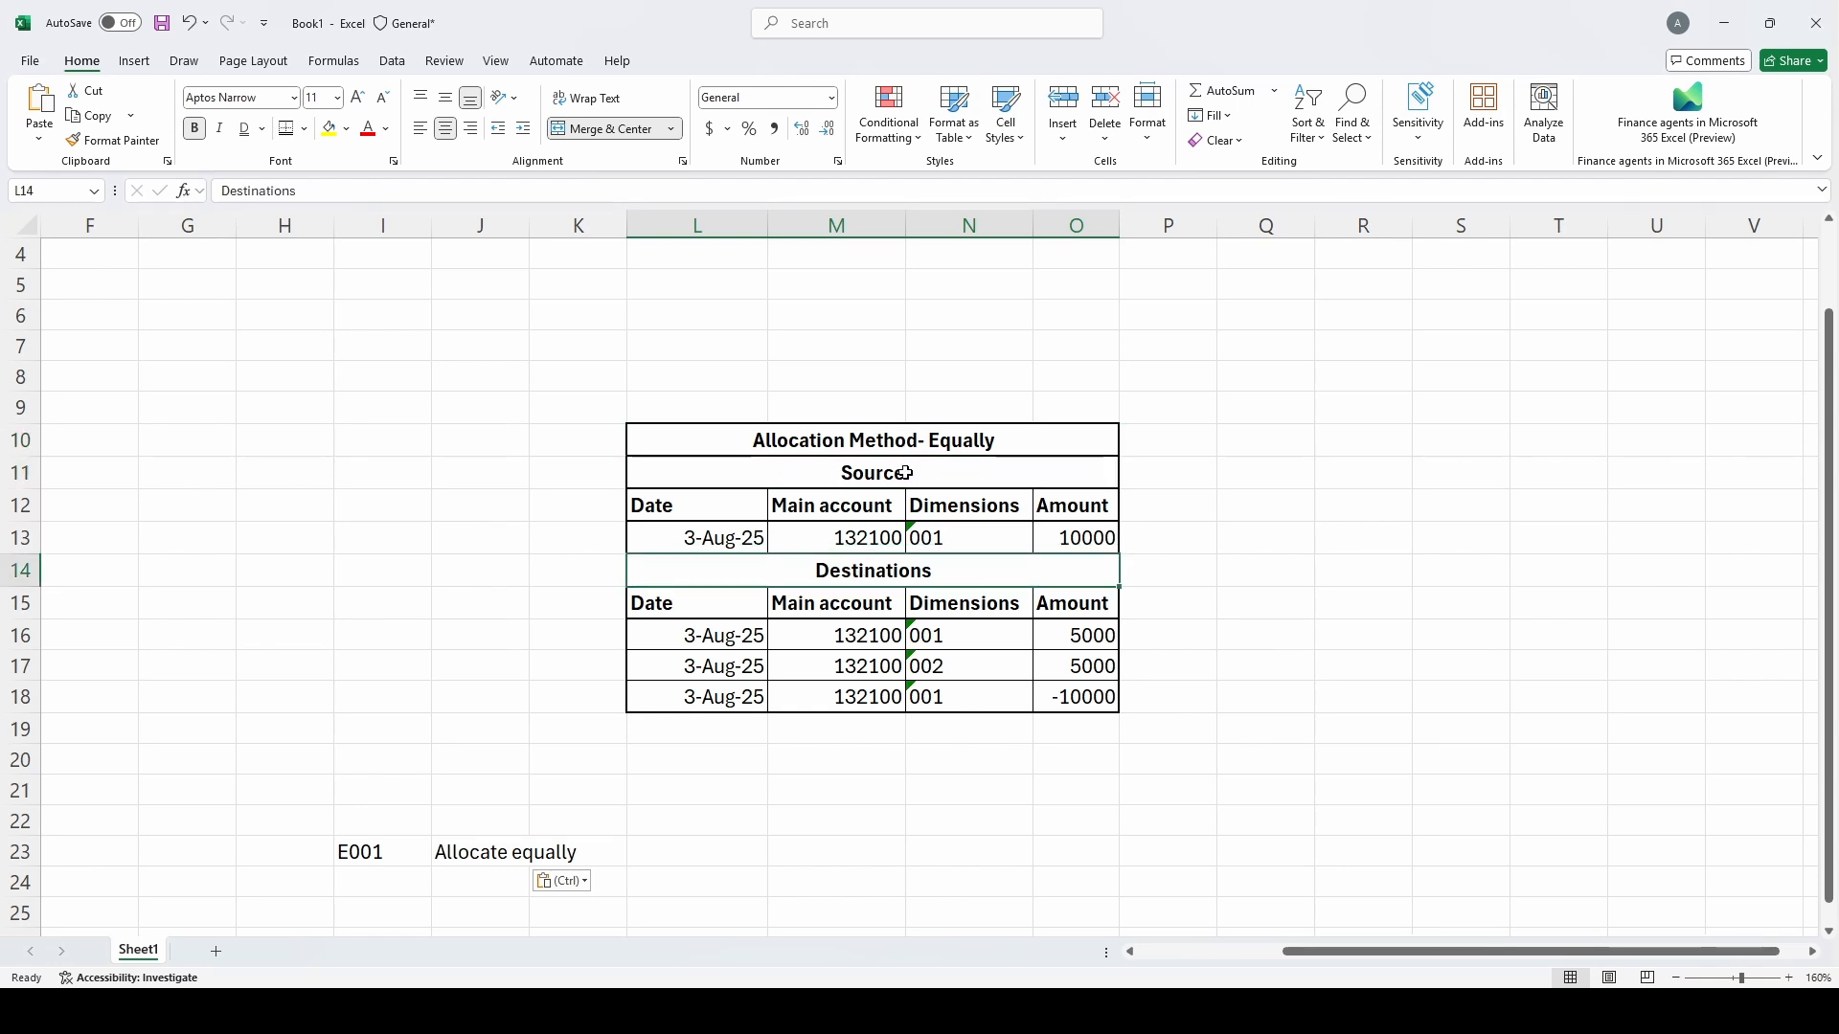
click(952, 476)
click(865, 537)
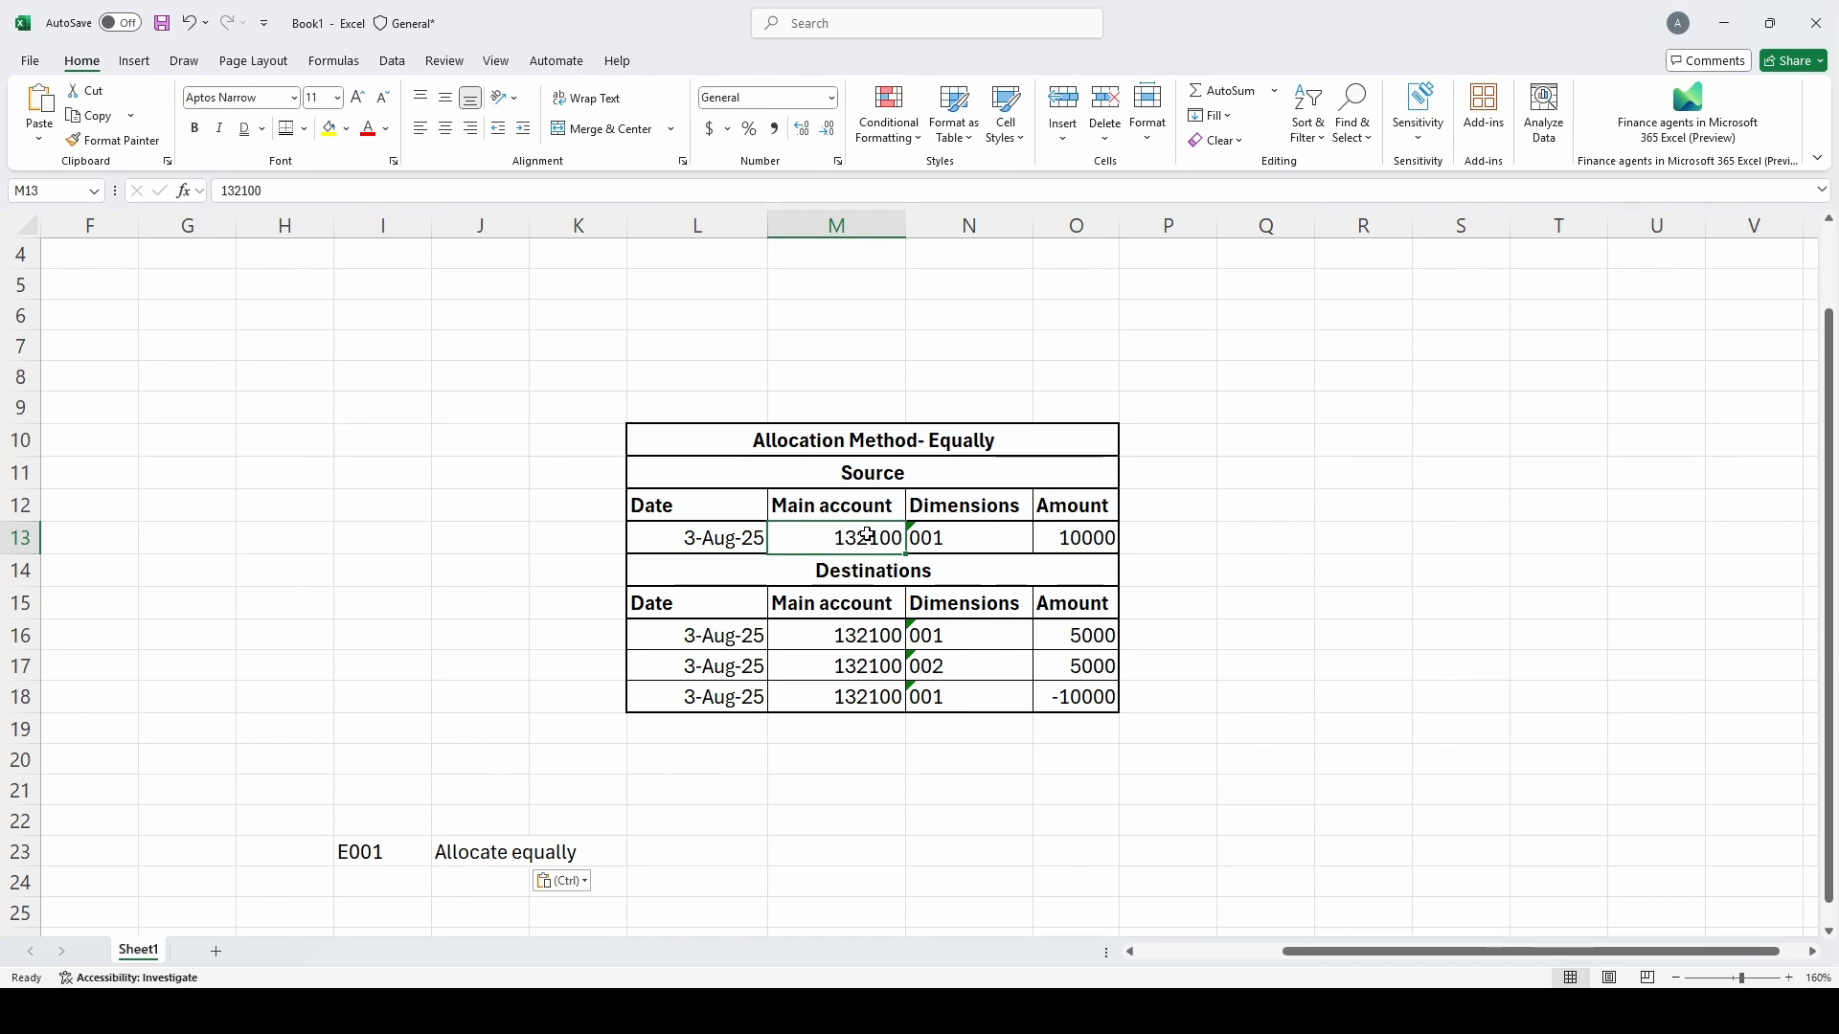
click(991, 535)
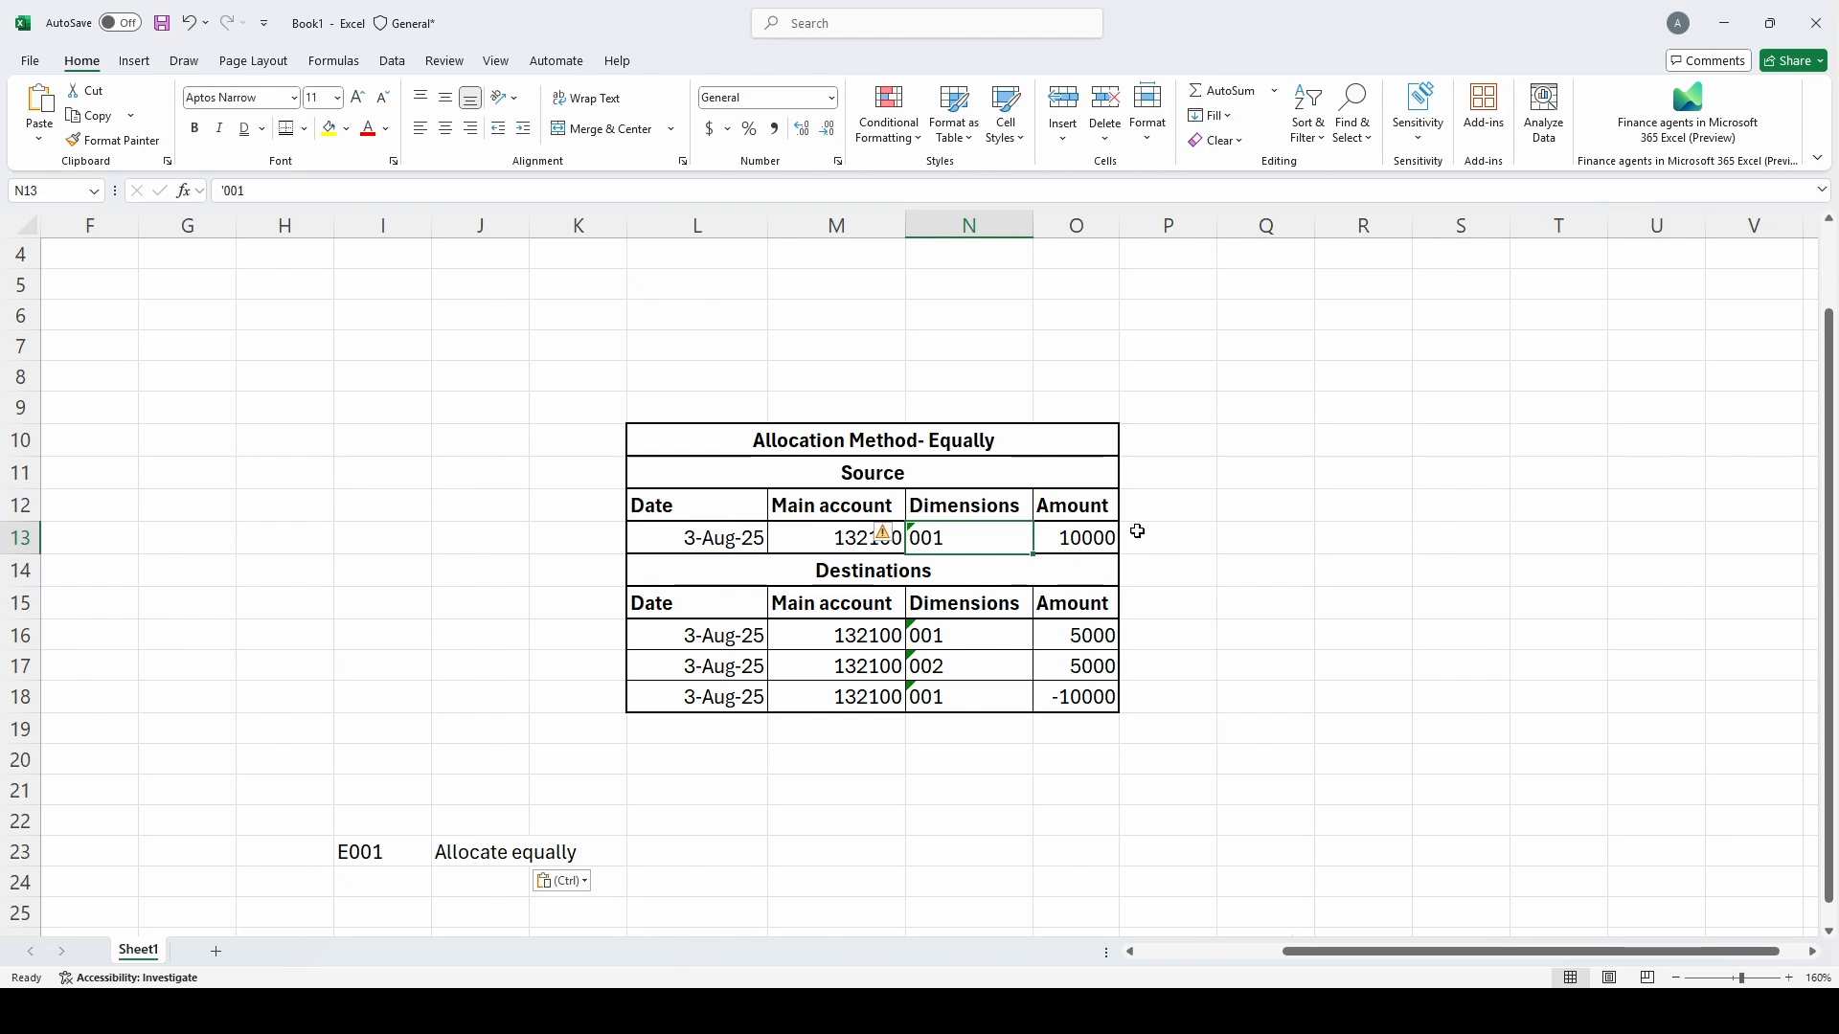
click(723, 533)
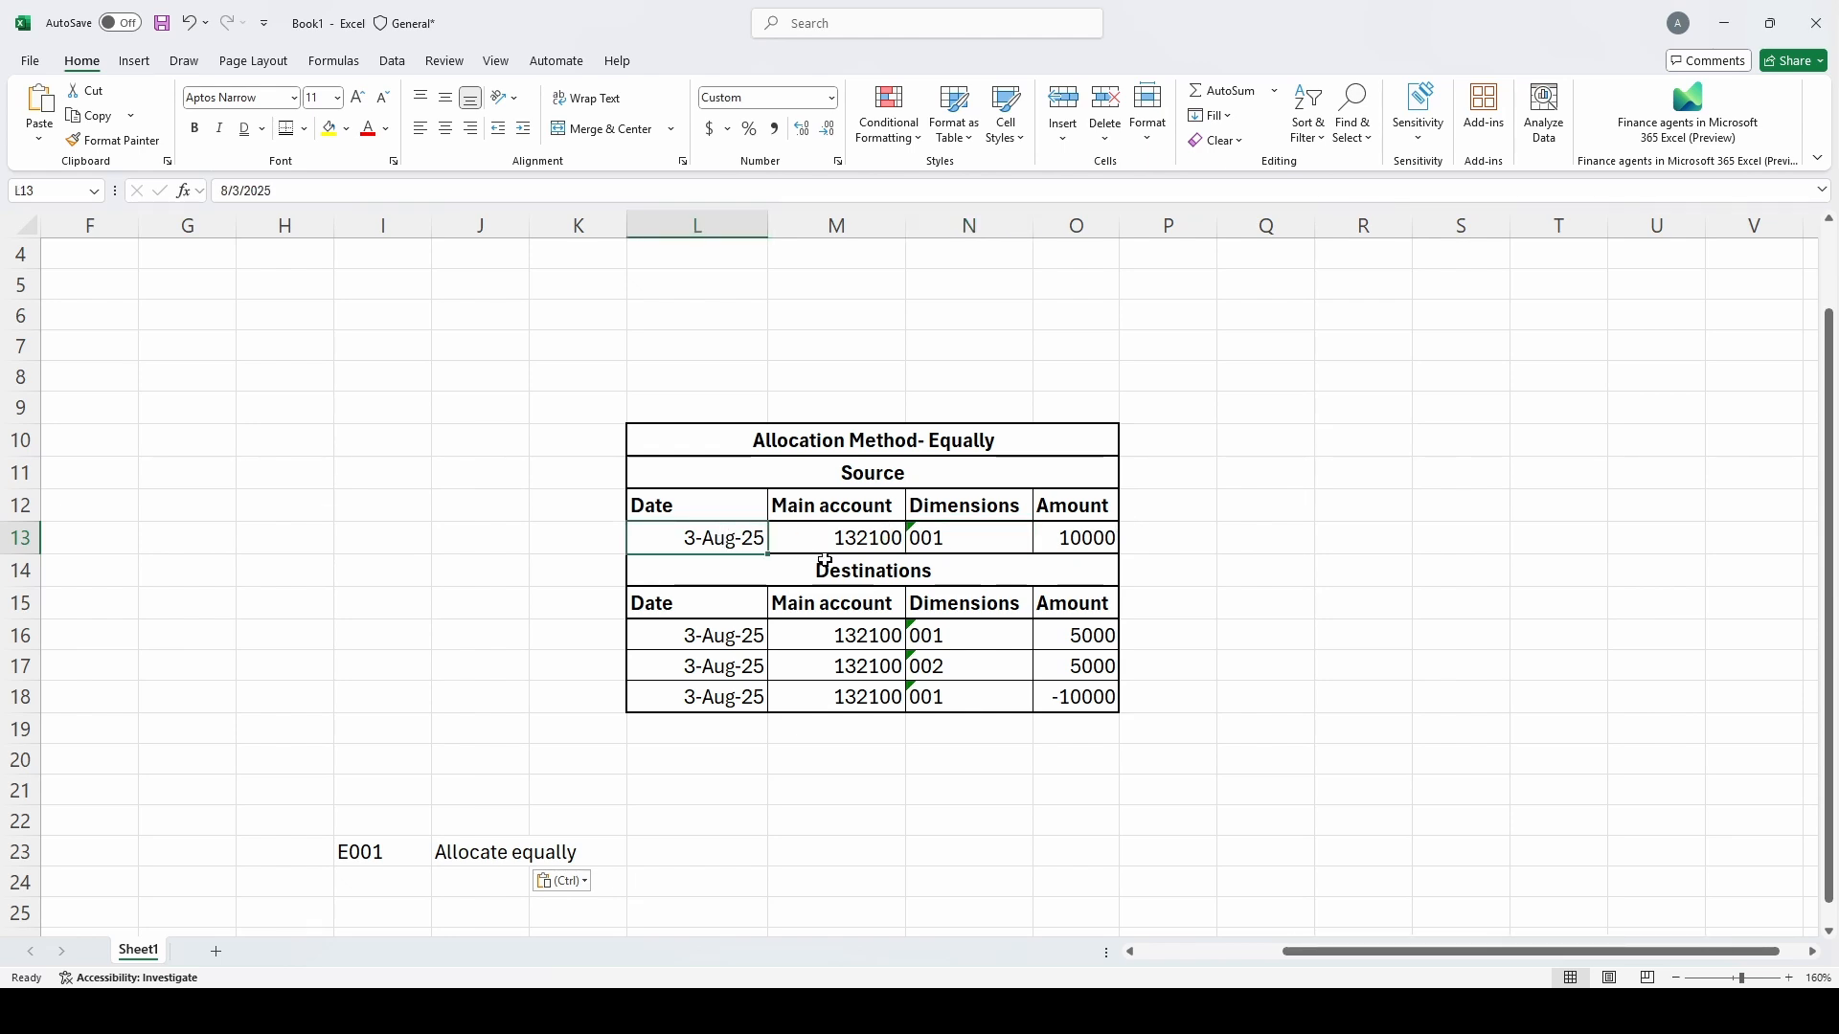
click(856, 537)
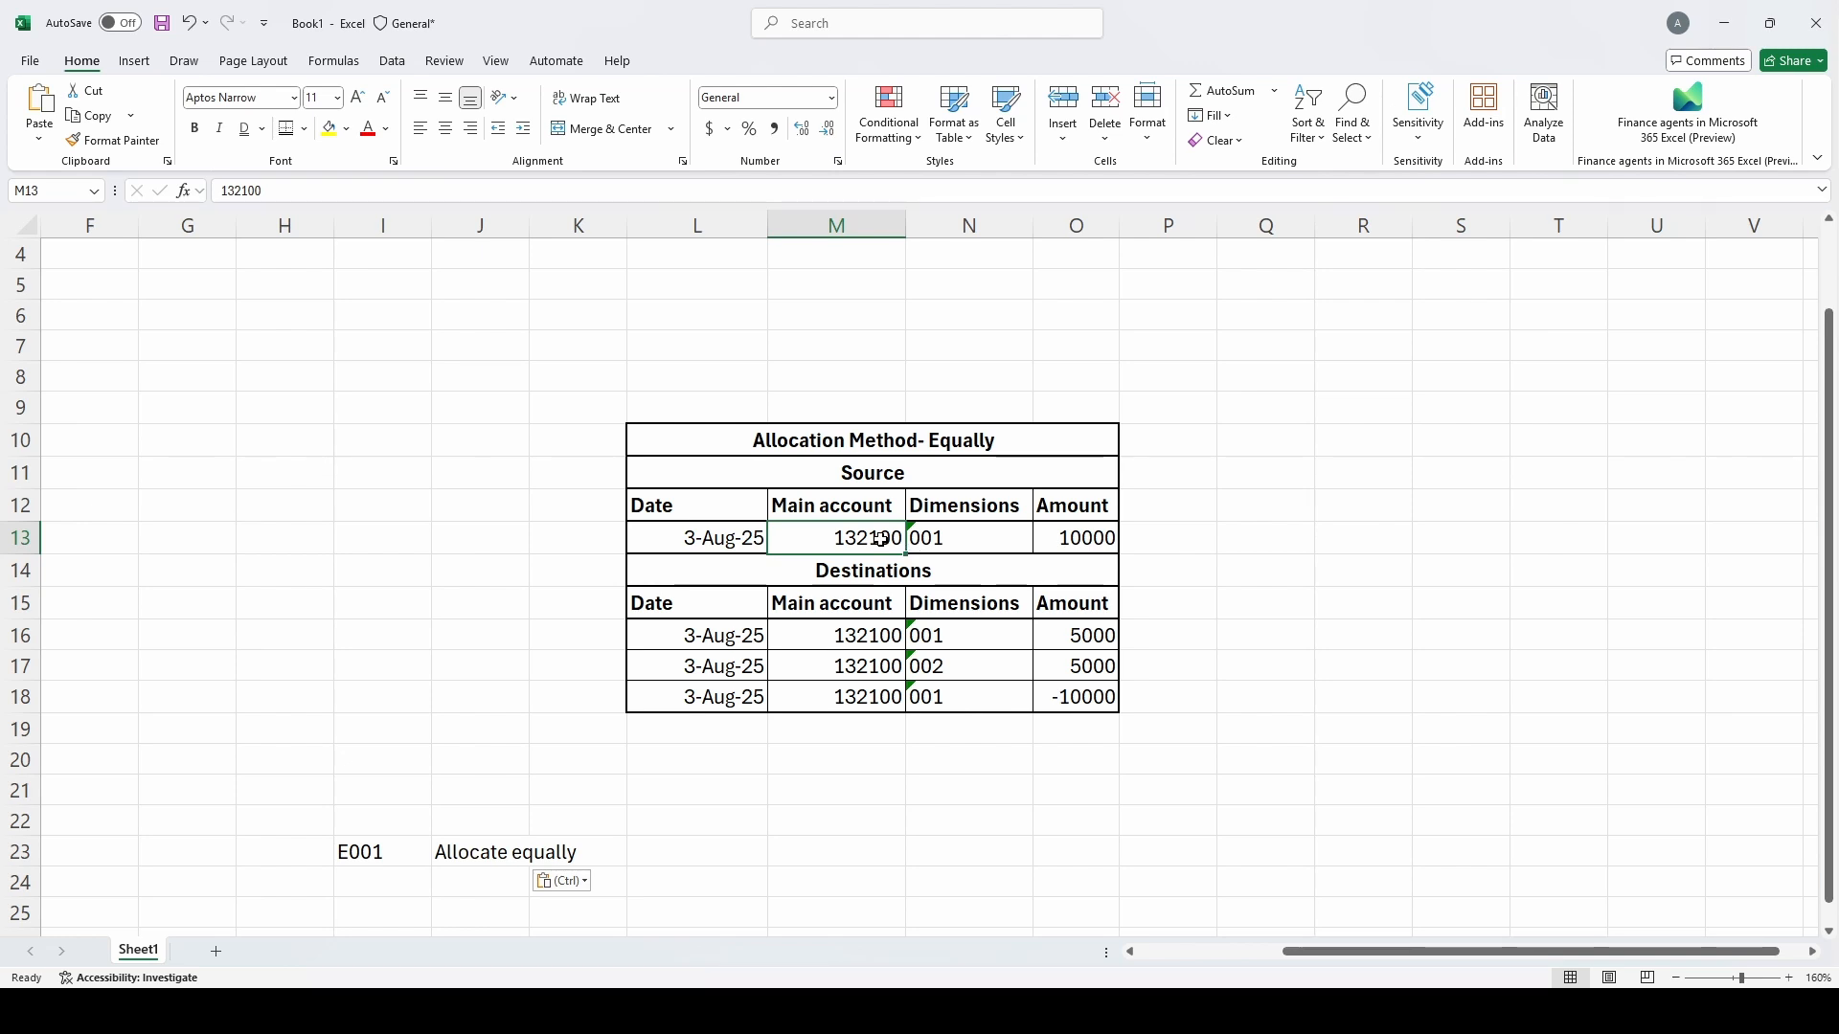
click(998, 540)
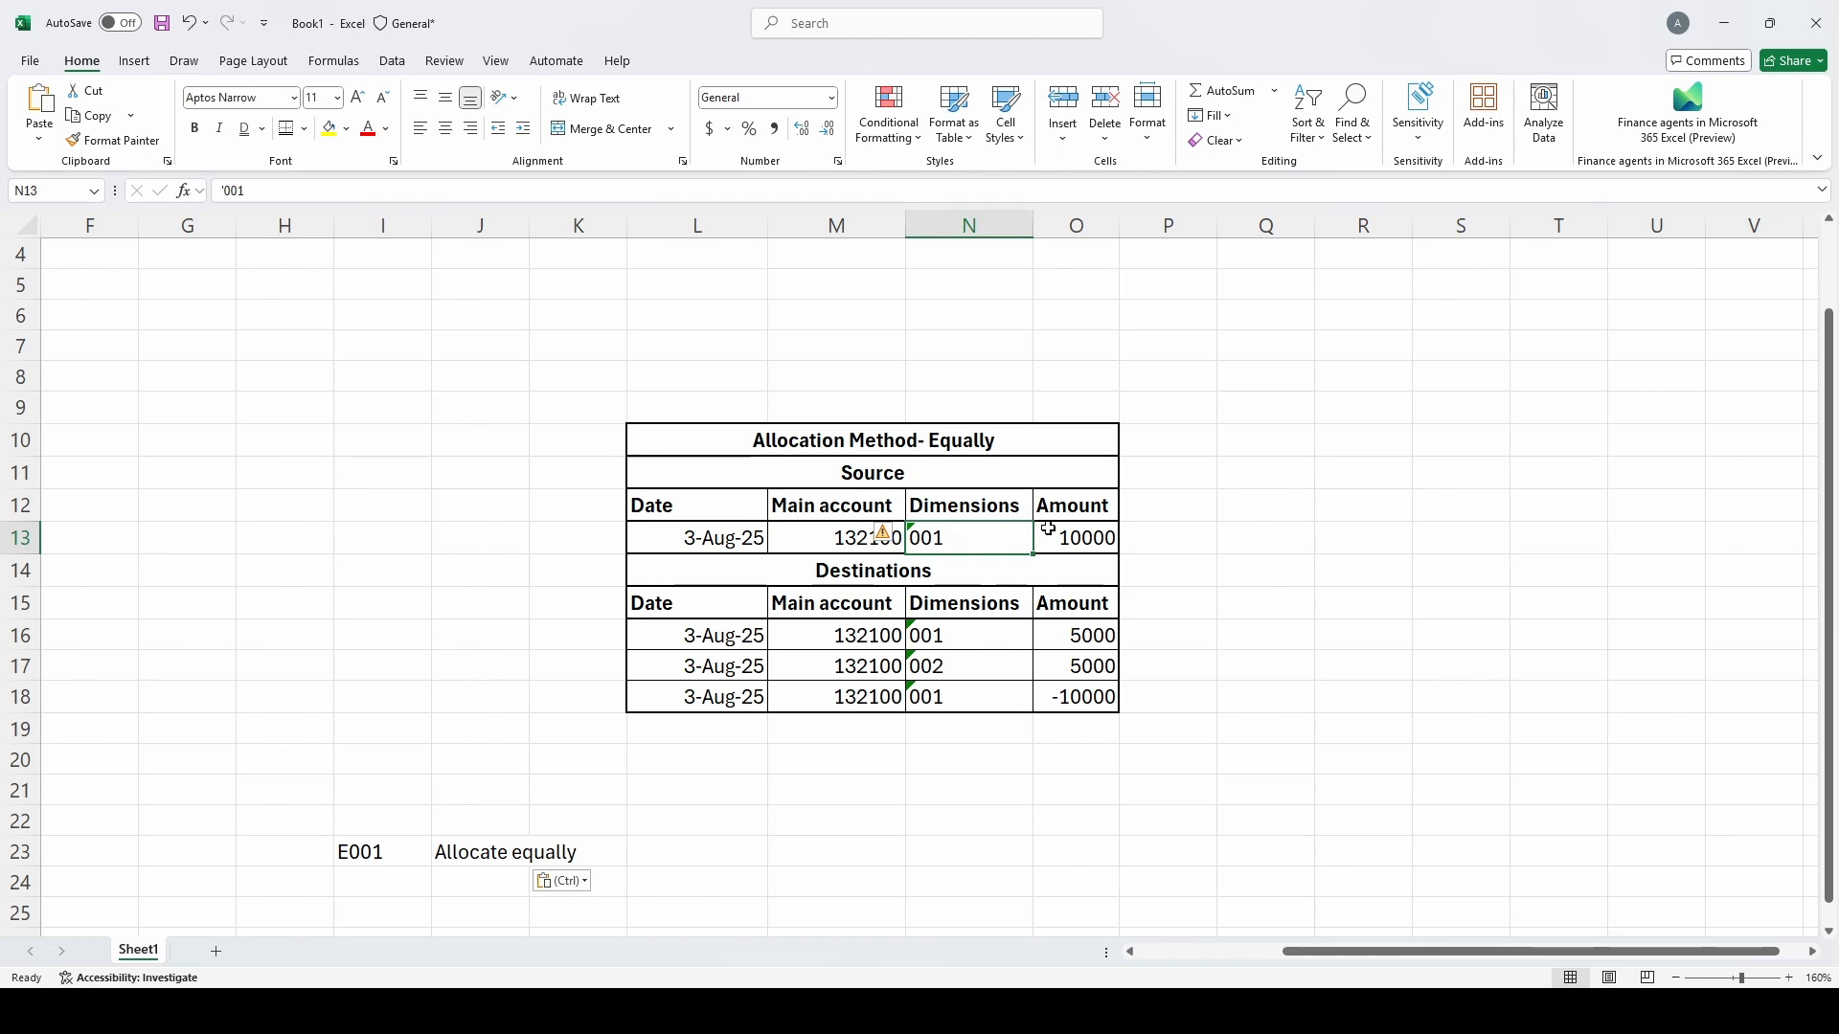
click(1047, 529)
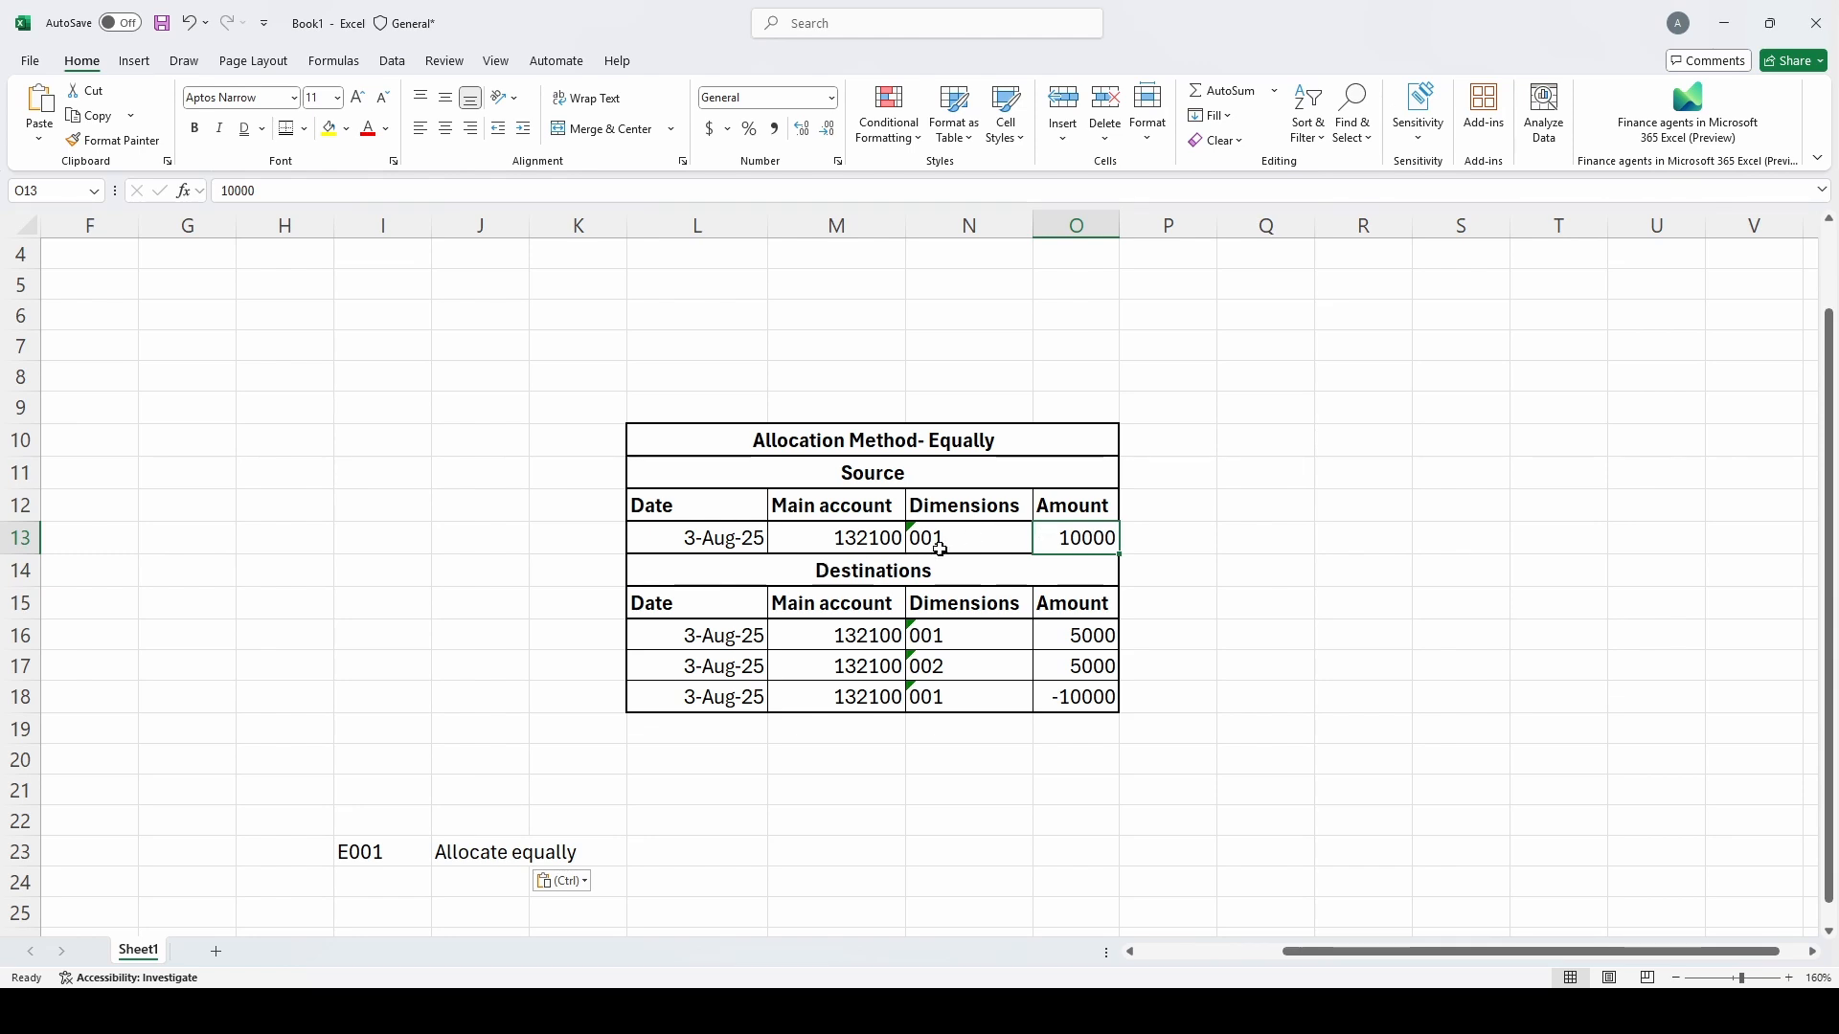
drag(842, 537, 982, 536)
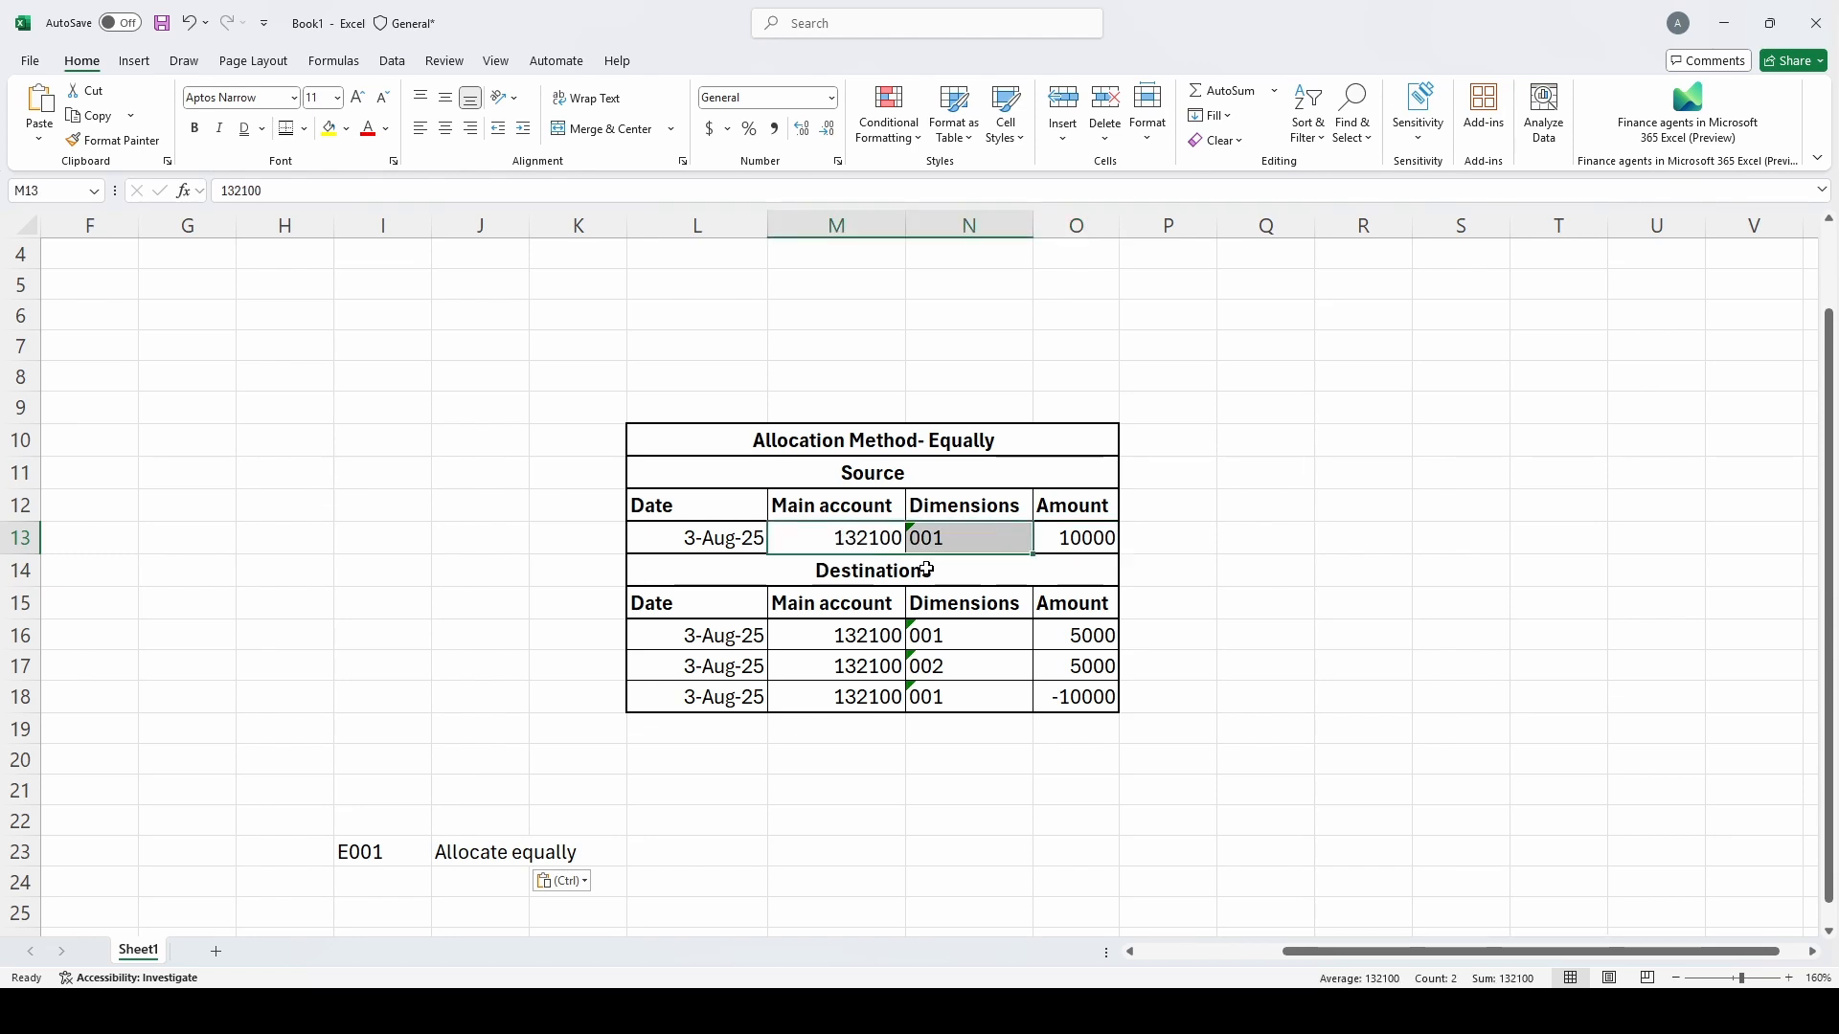
- Examine the destination rows of the Equally allocation example, including the split amounts and the offsetting row
click(827, 573)
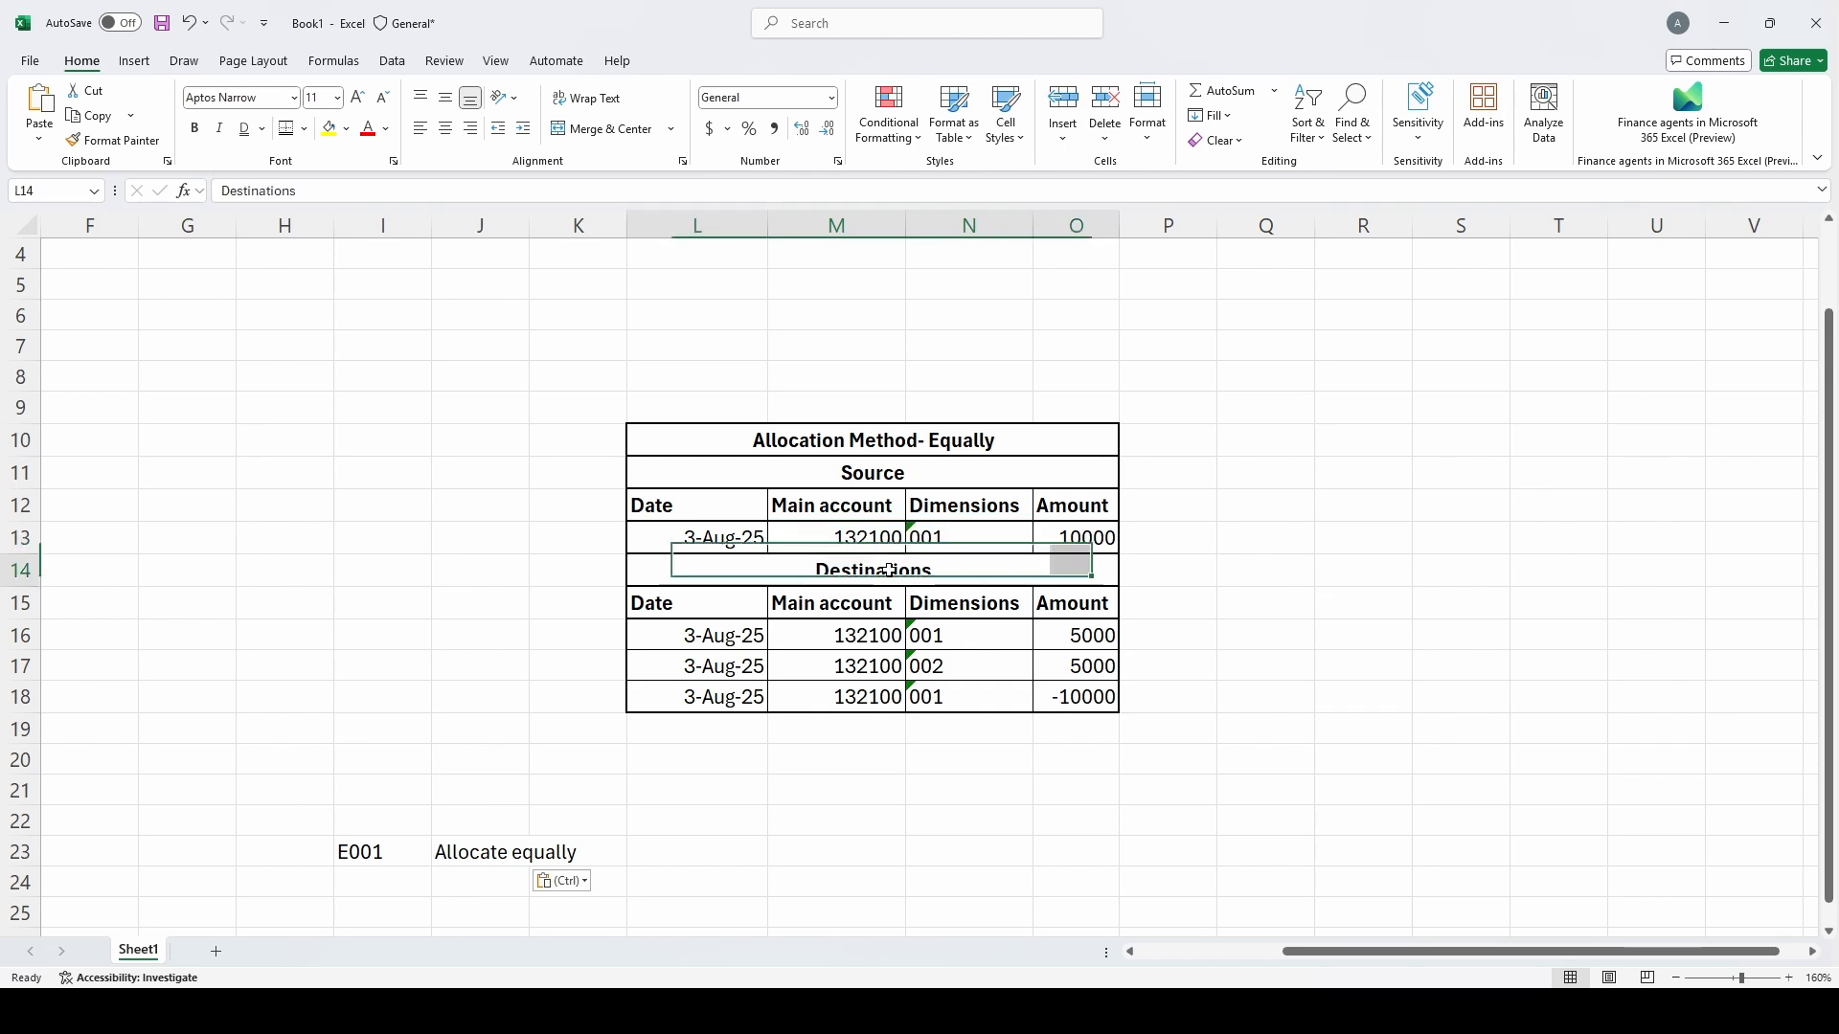
click(836, 636)
drag(836, 637, 1067, 668)
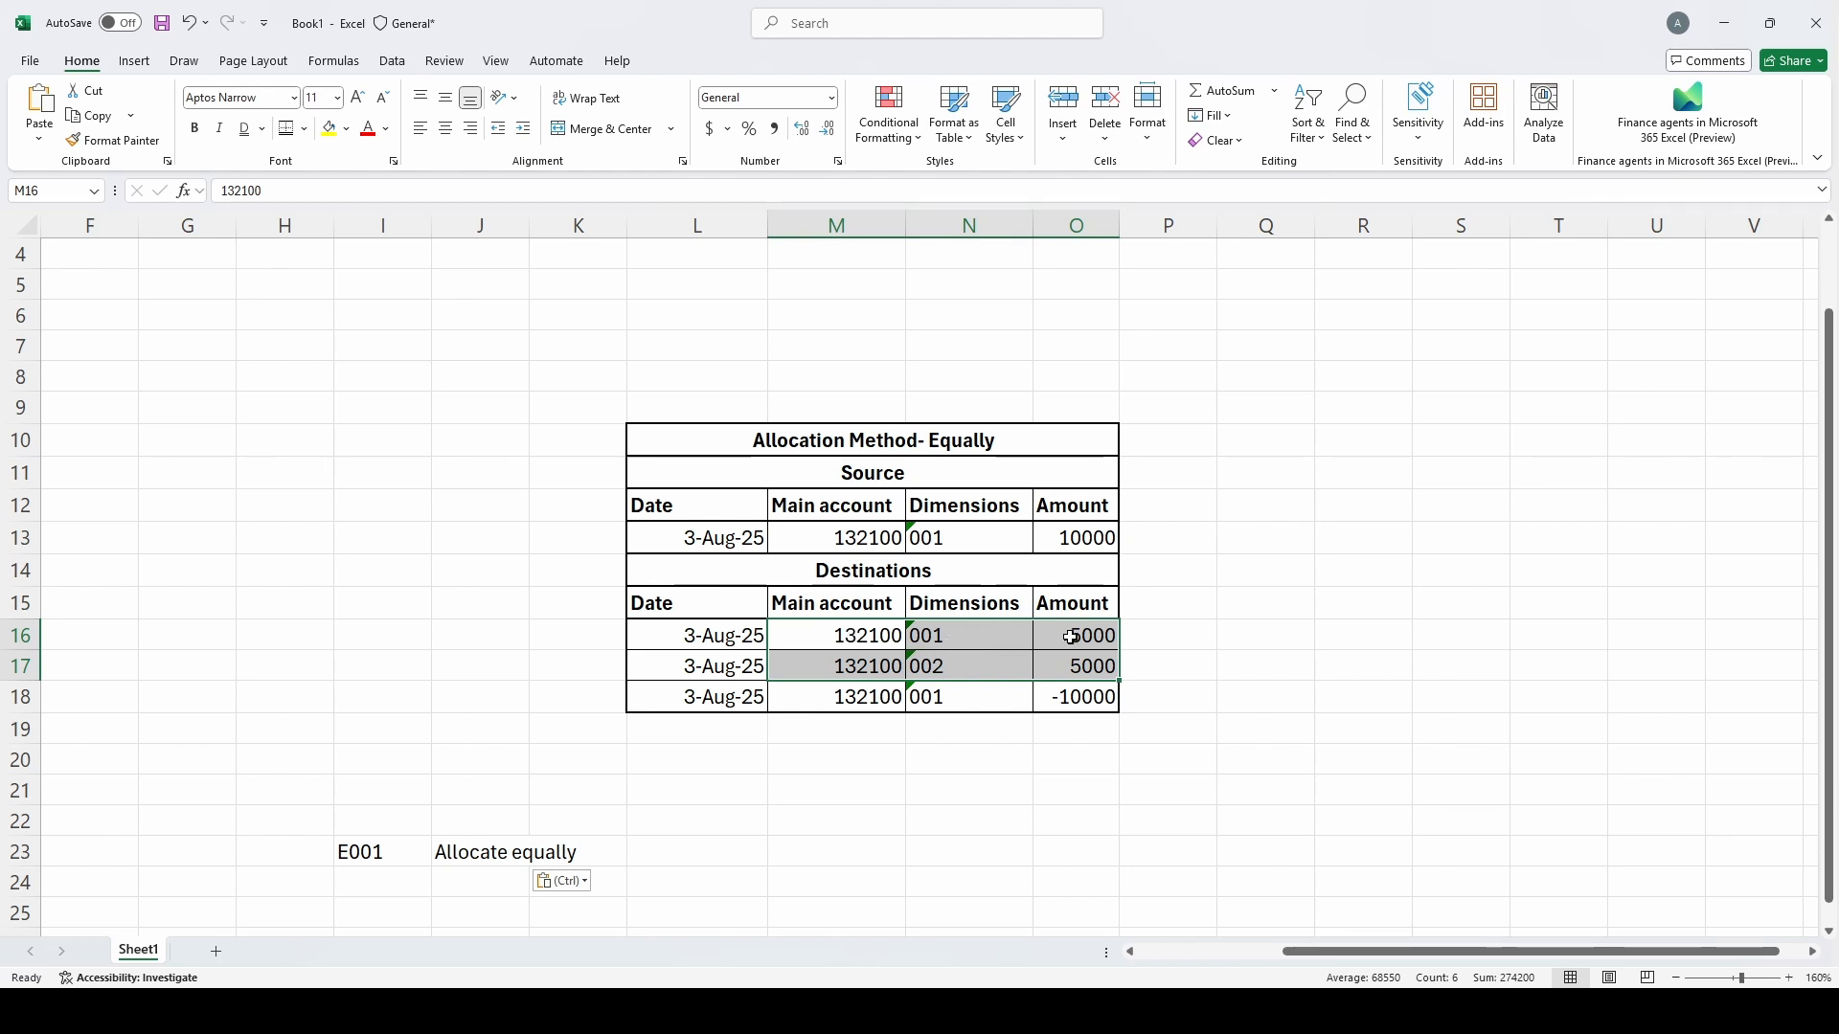
drag(1071, 634, 1059, 670)
drag(746, 705, 1034, 700)
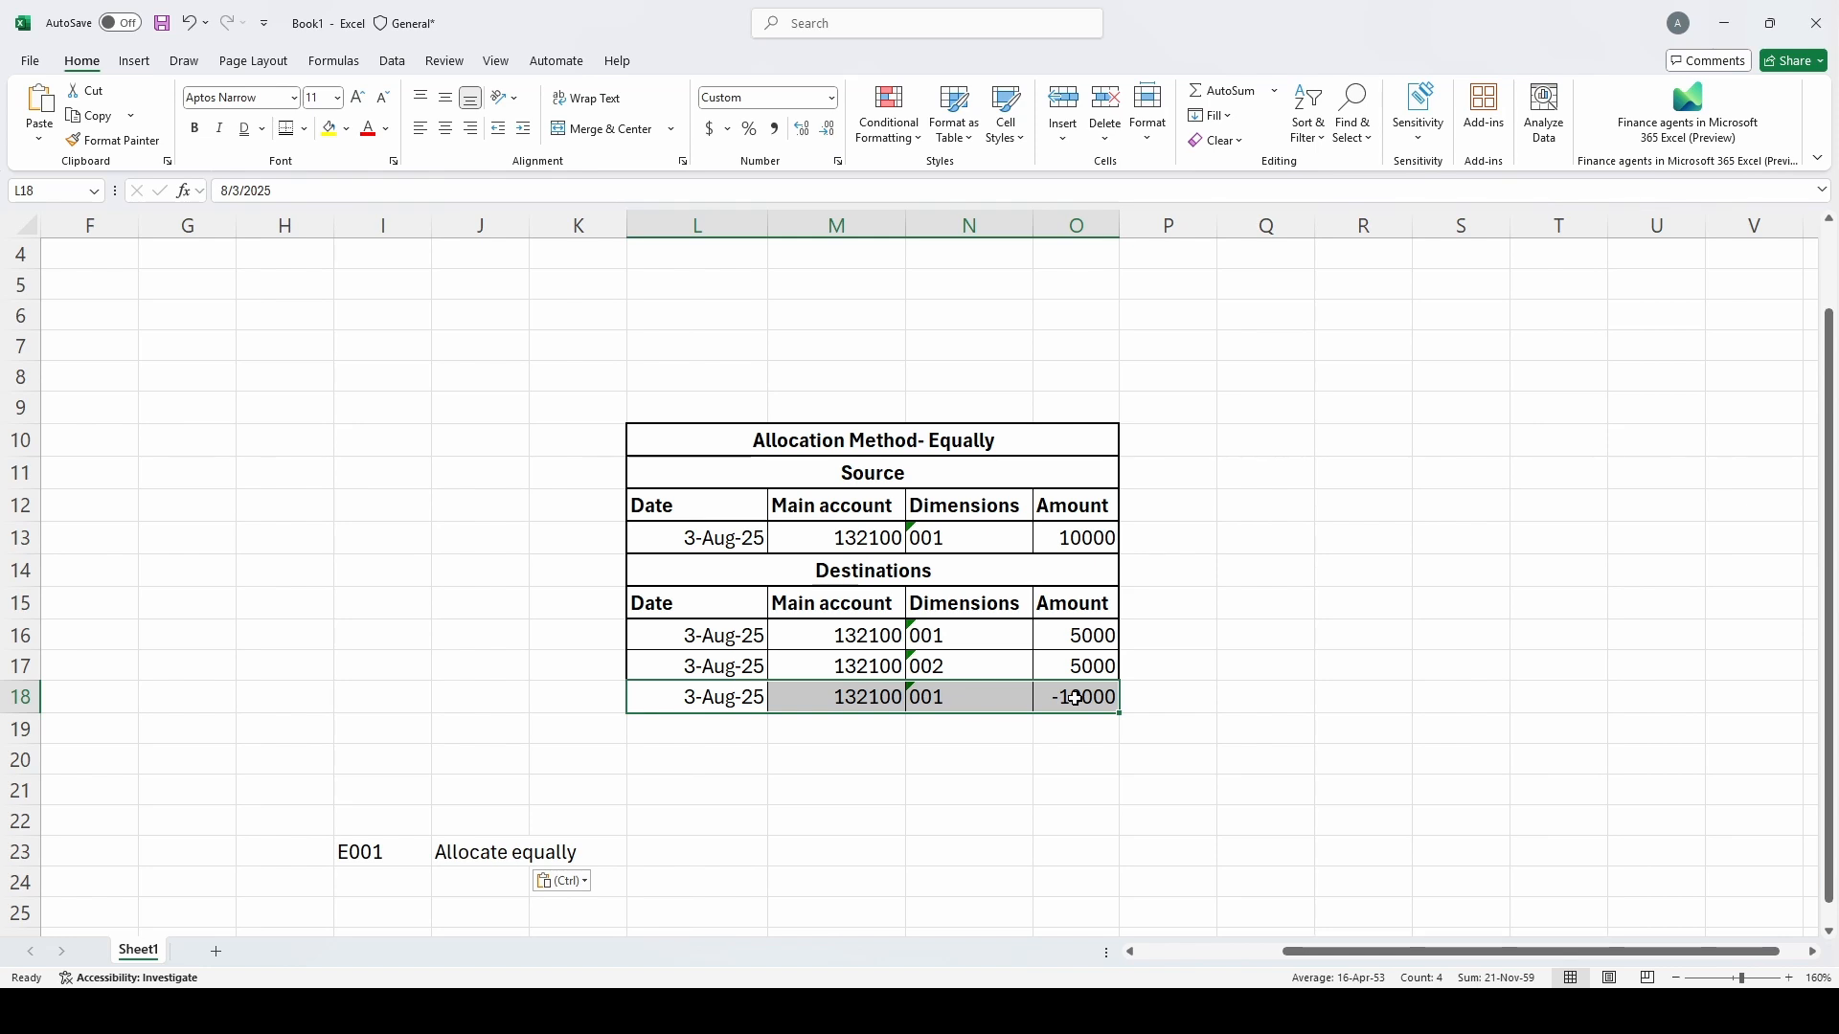
click(1087, 645)
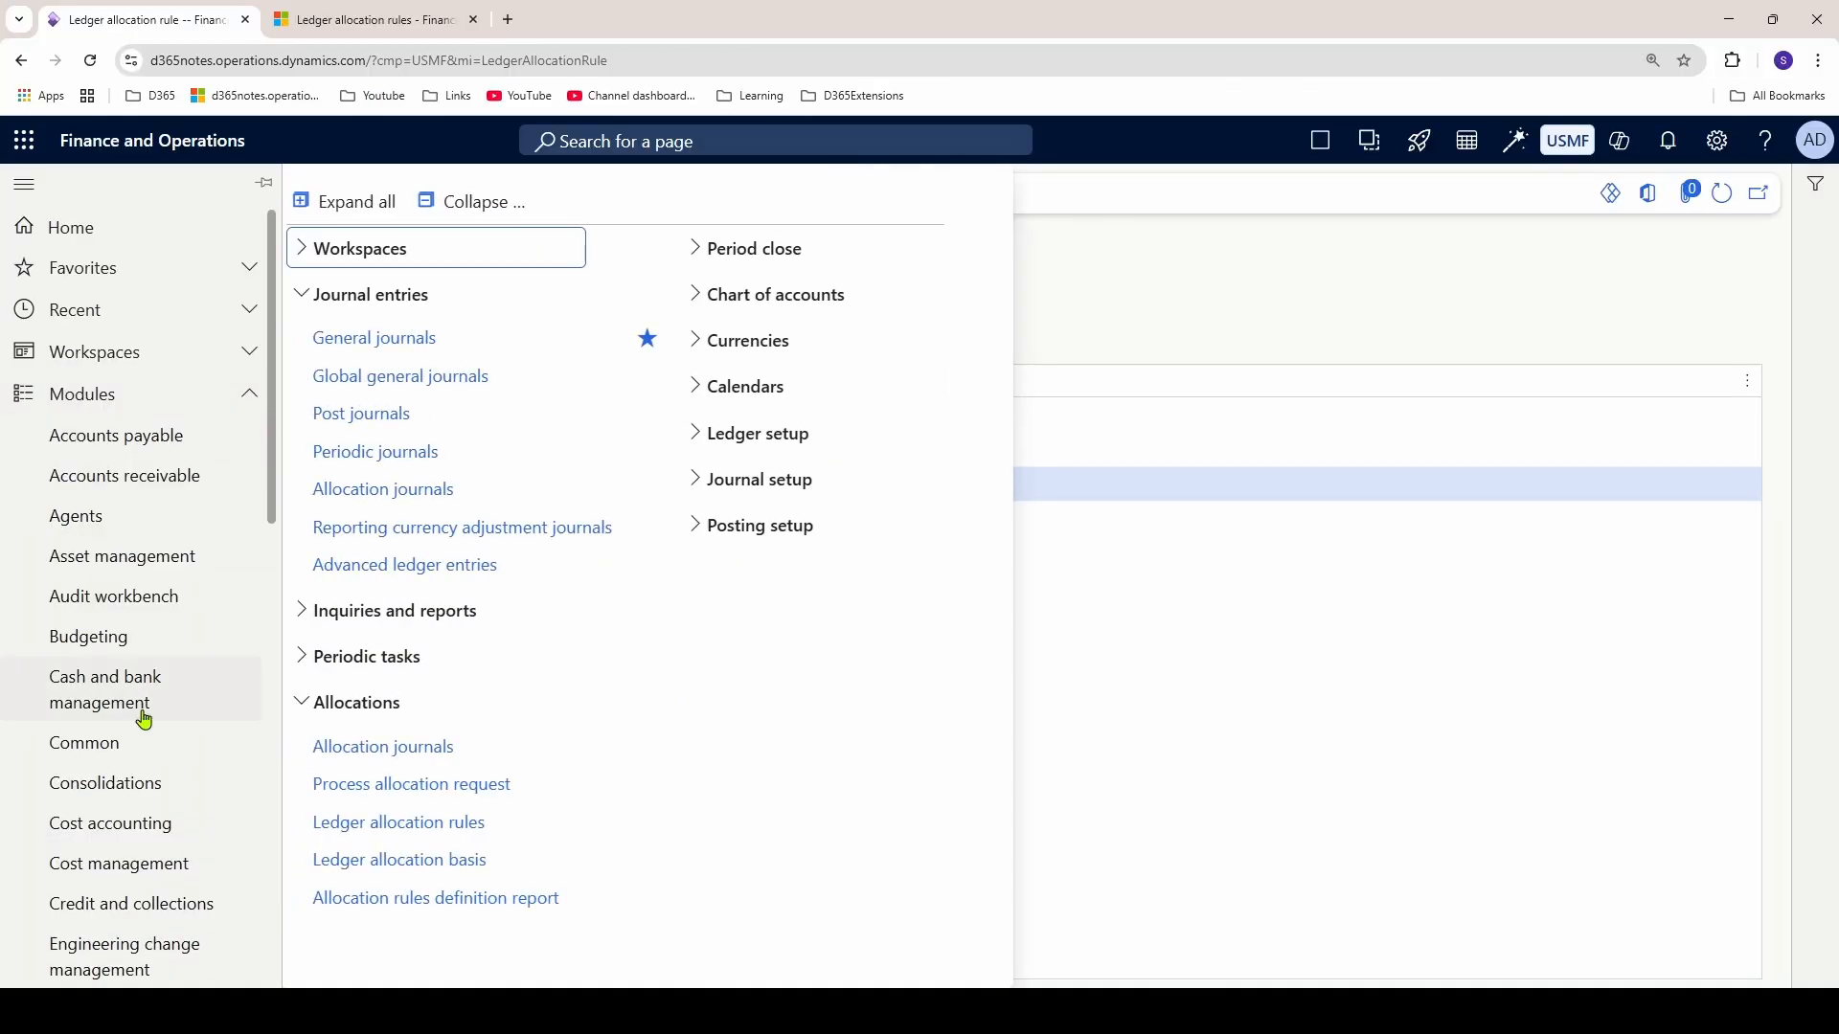
- In Finance and Operations, open the General ledger's ledger allocation rules and create active rule E001 with the description "Allocate equally"
scroll(139, 704, down, 2)
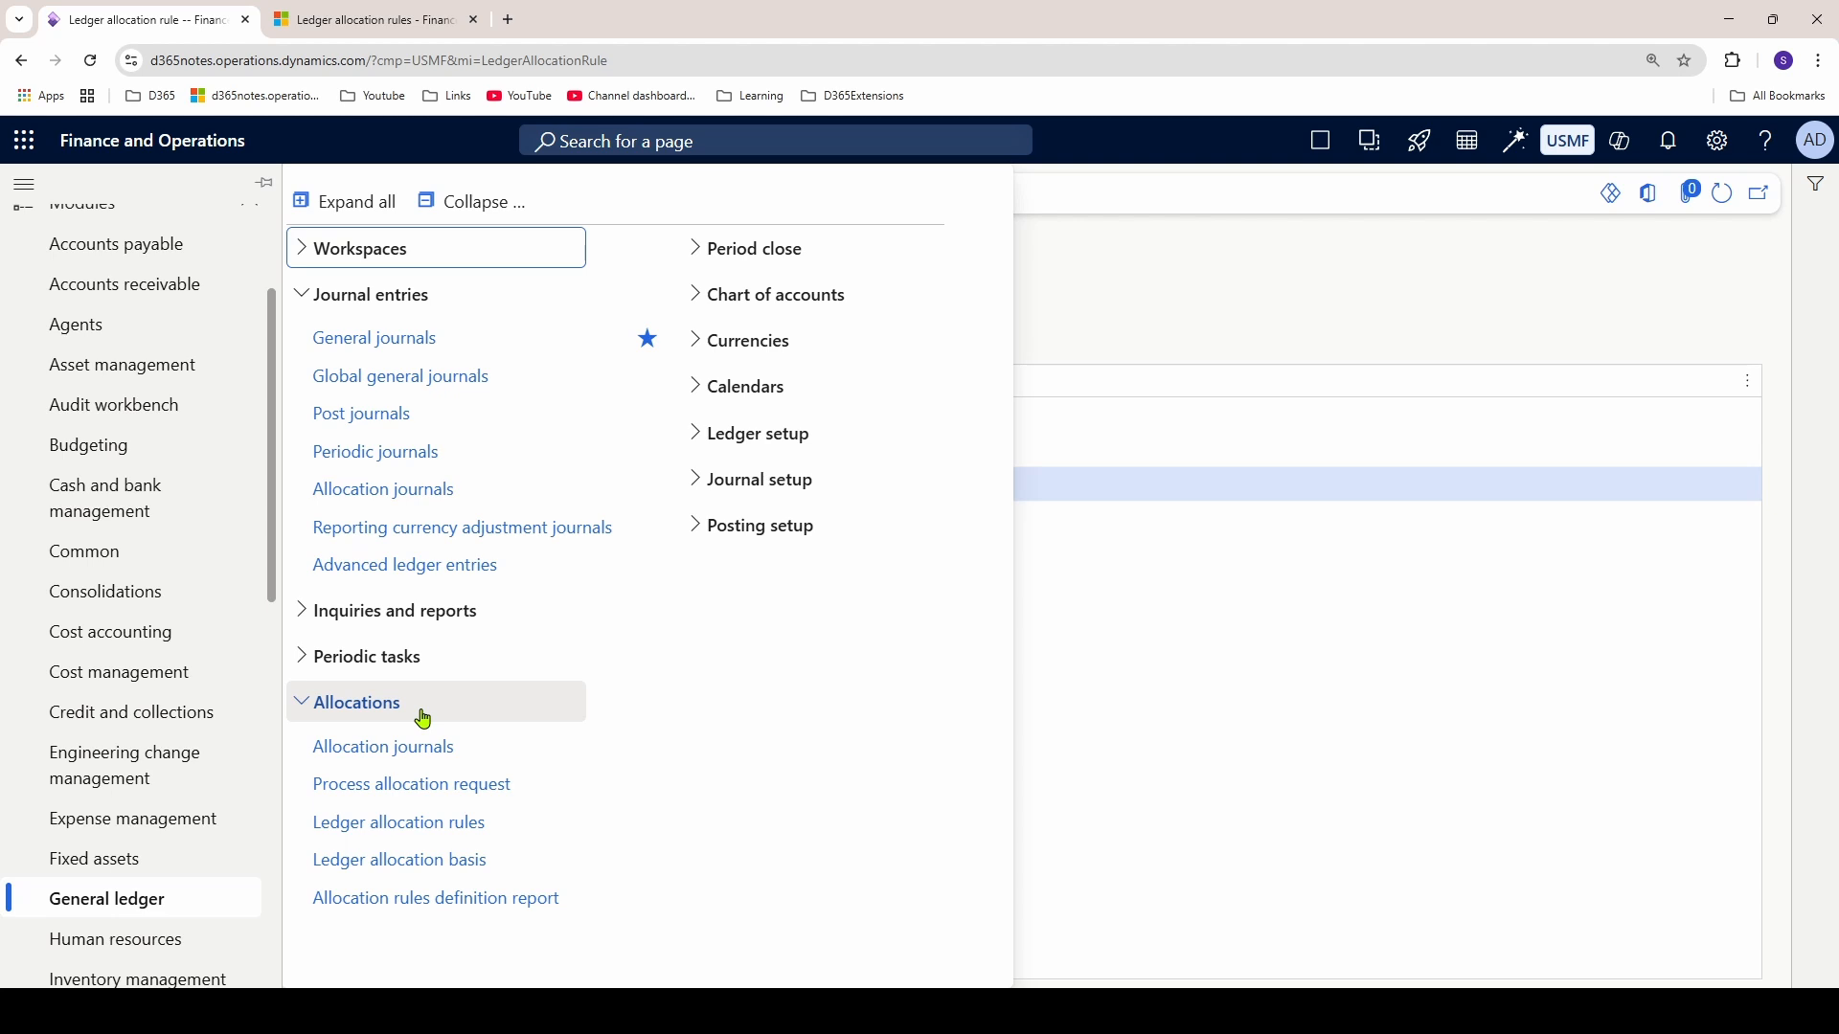
click(453, 839)
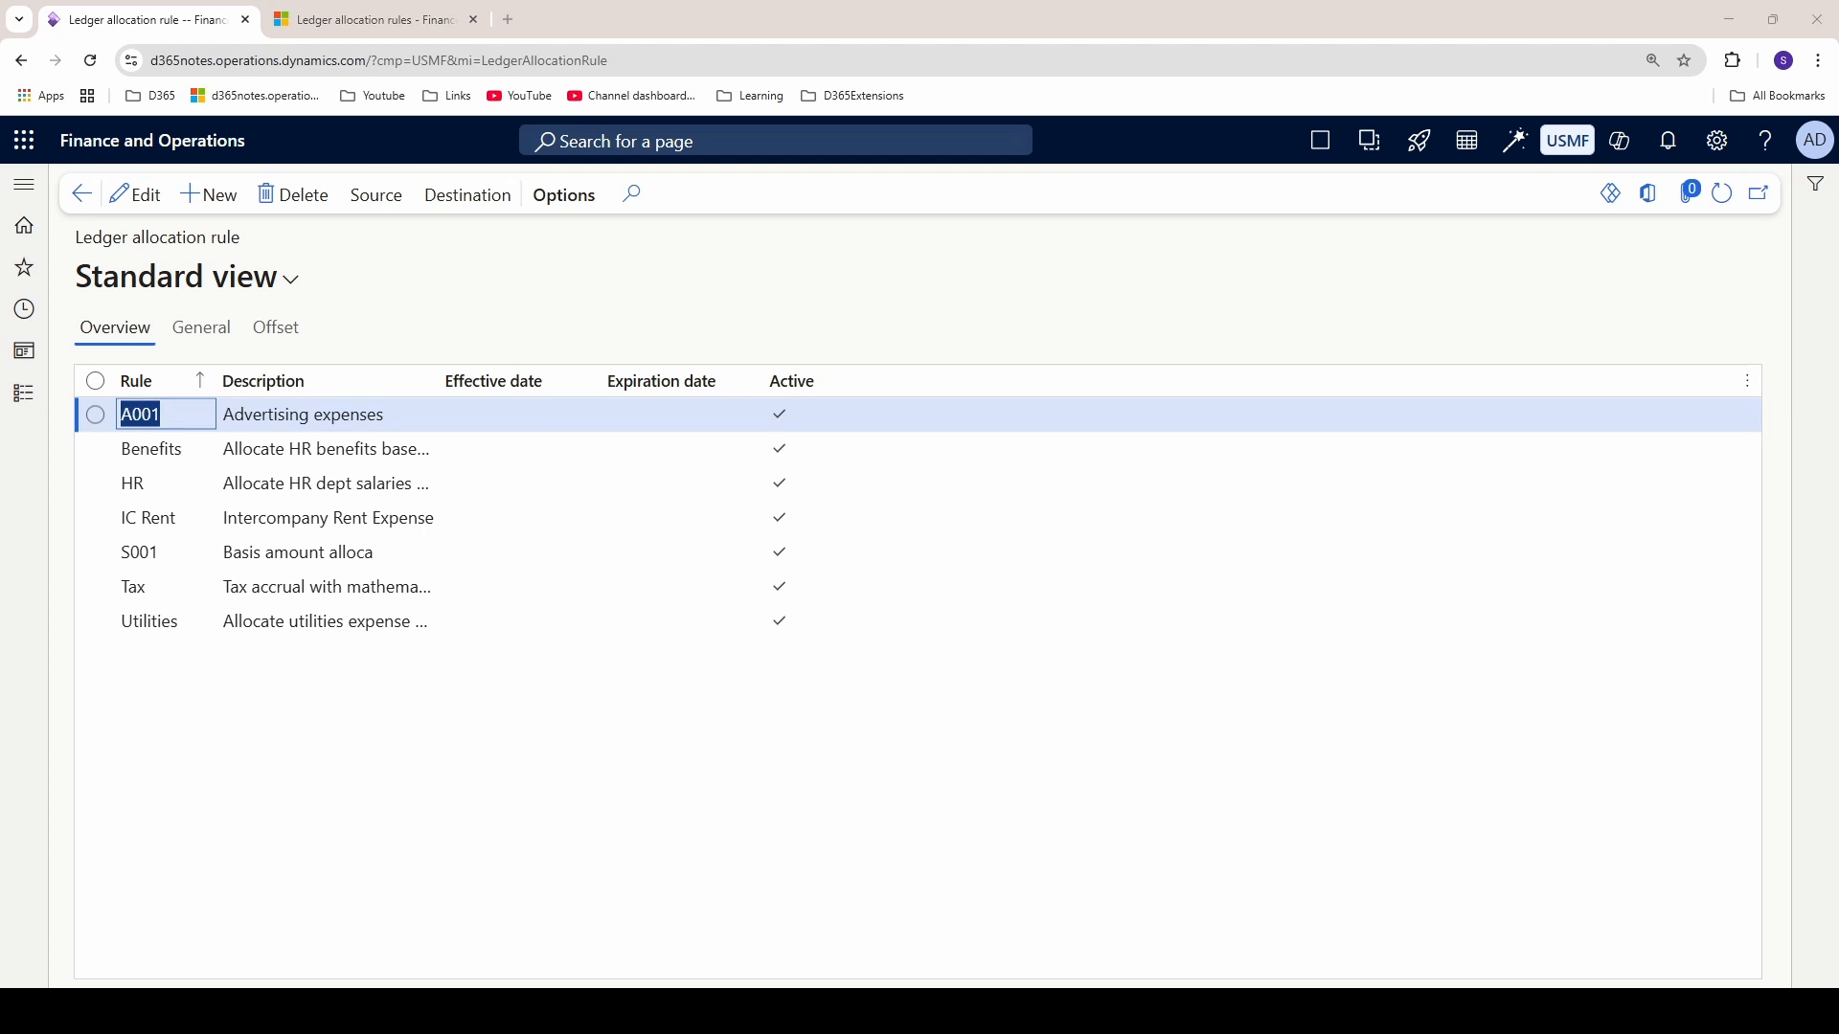
click(206, 201)
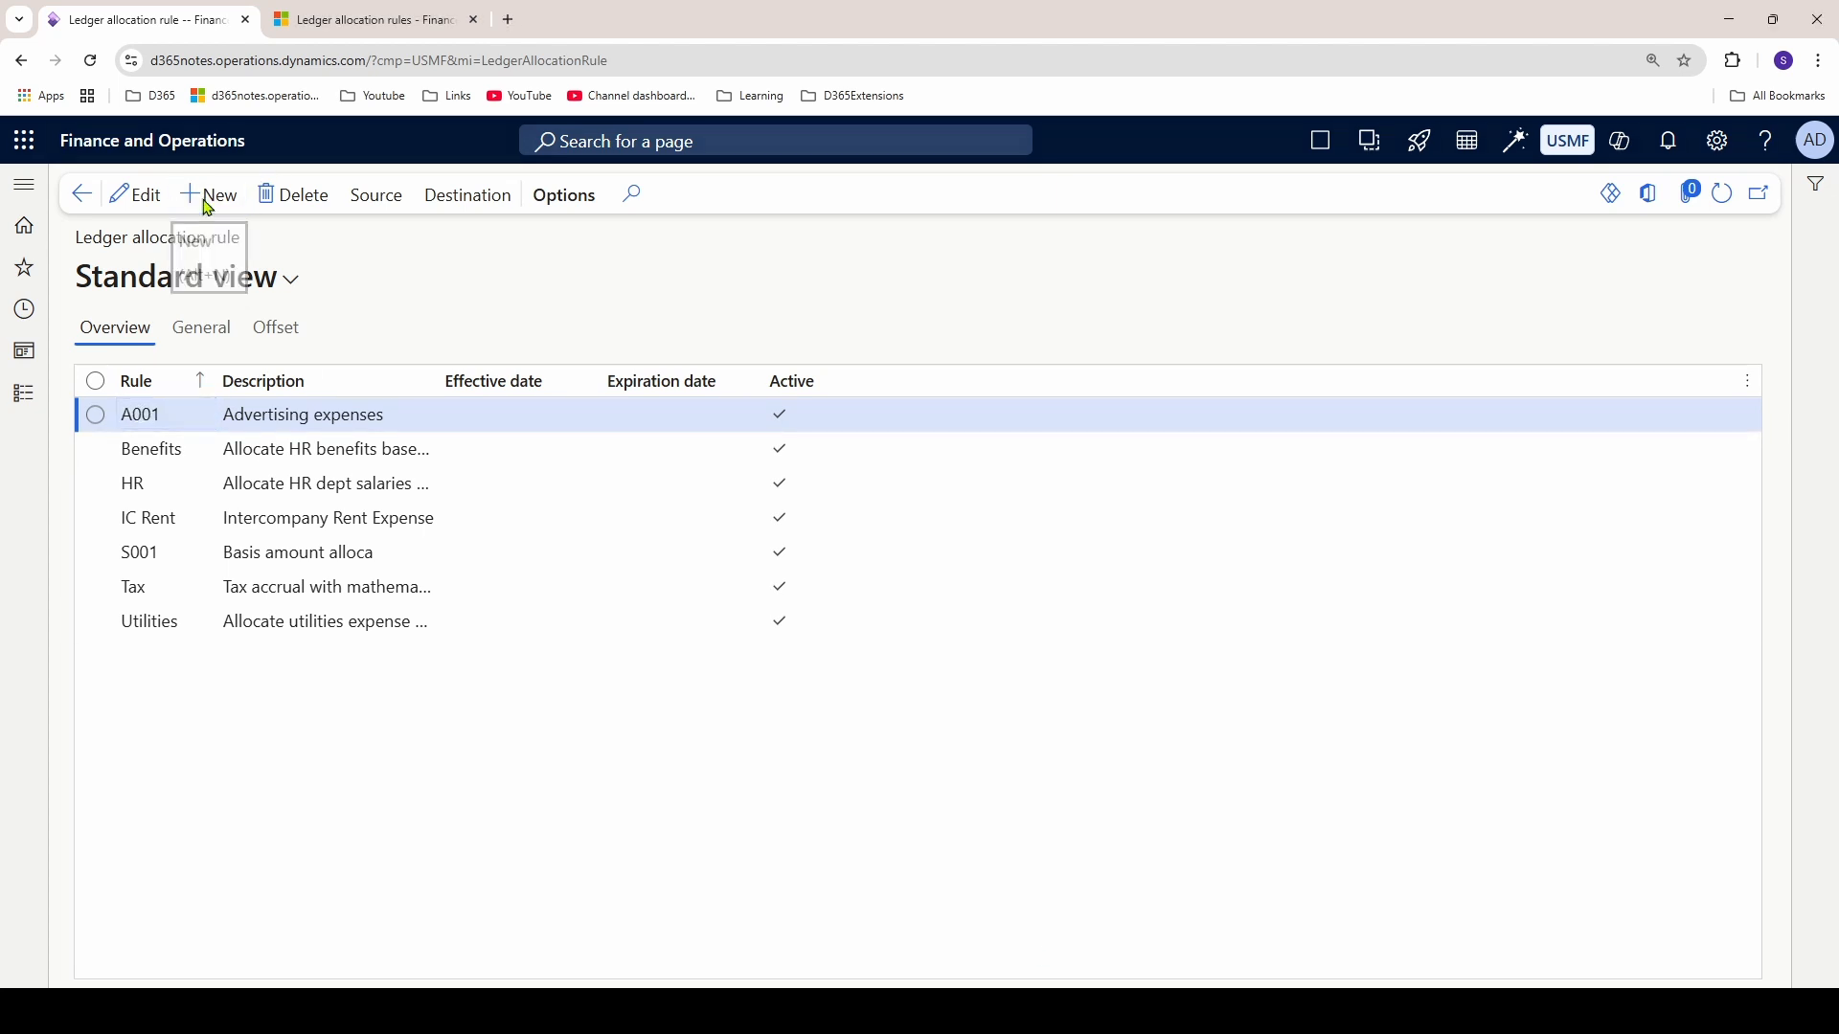
text(E001)
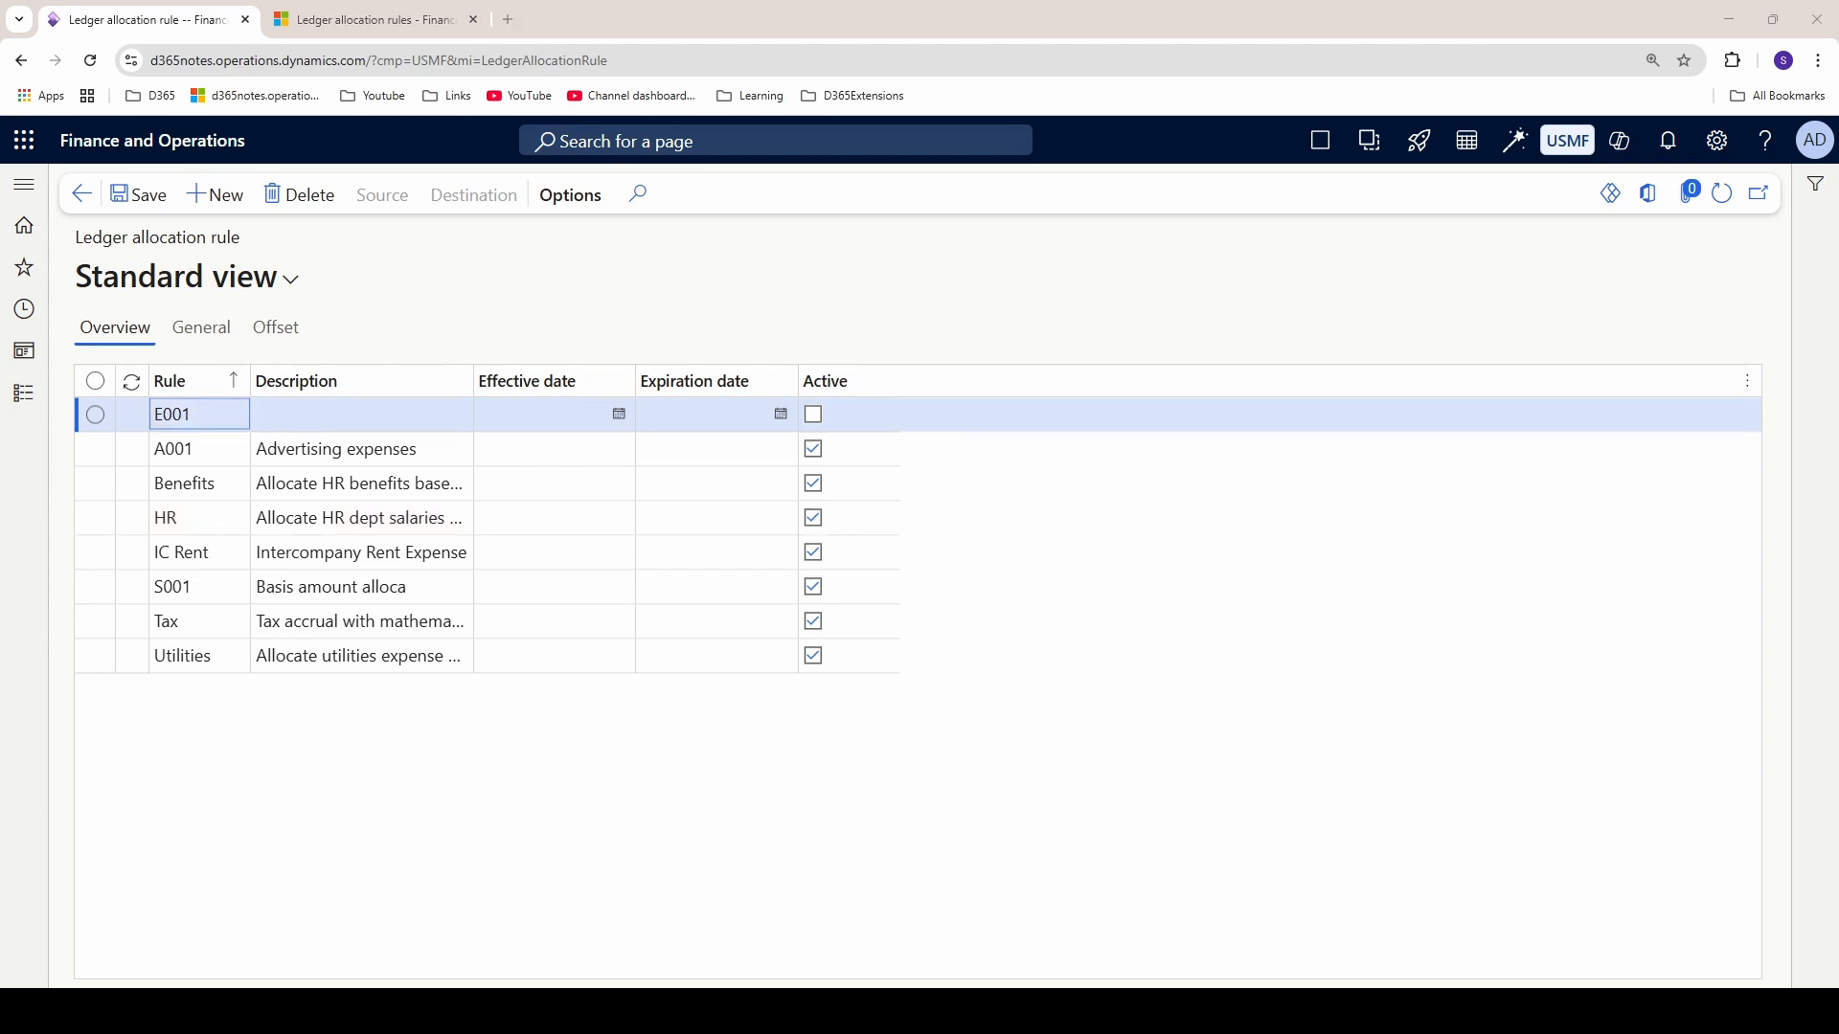
click(343, 446)
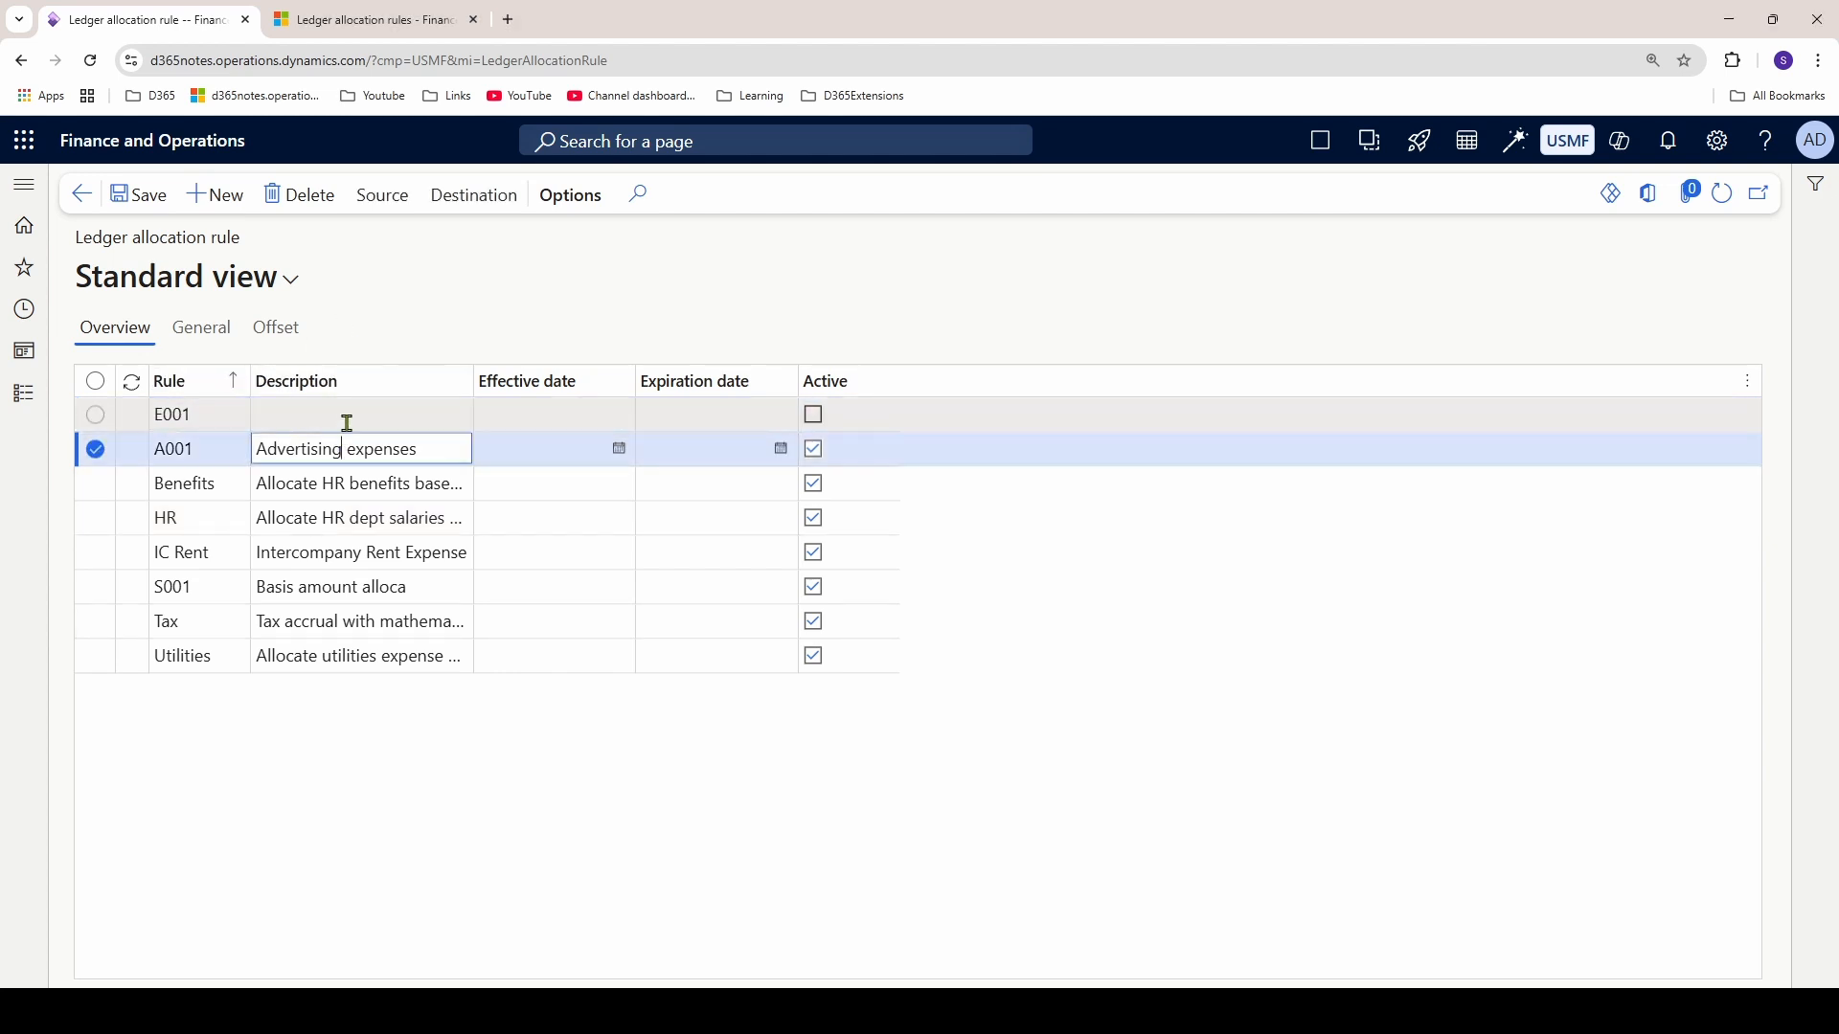
click(346, 422)
text(Allocate equally)
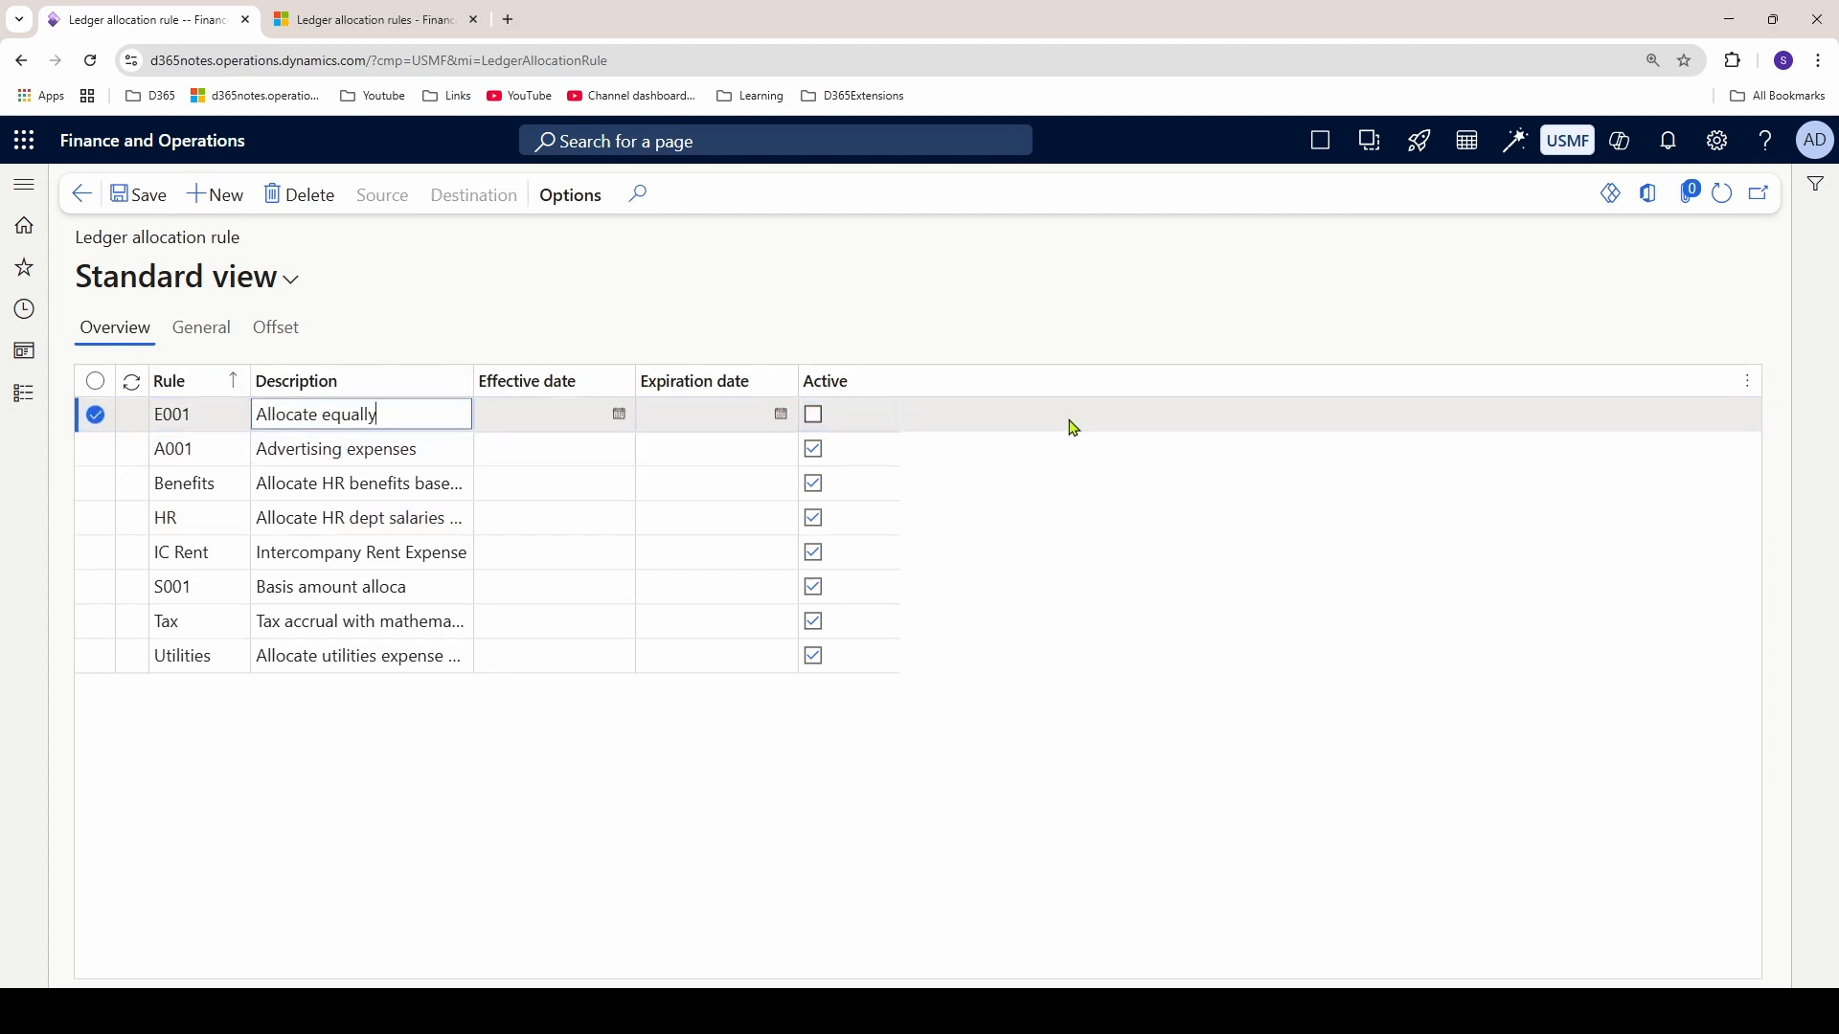
click(813, 414)
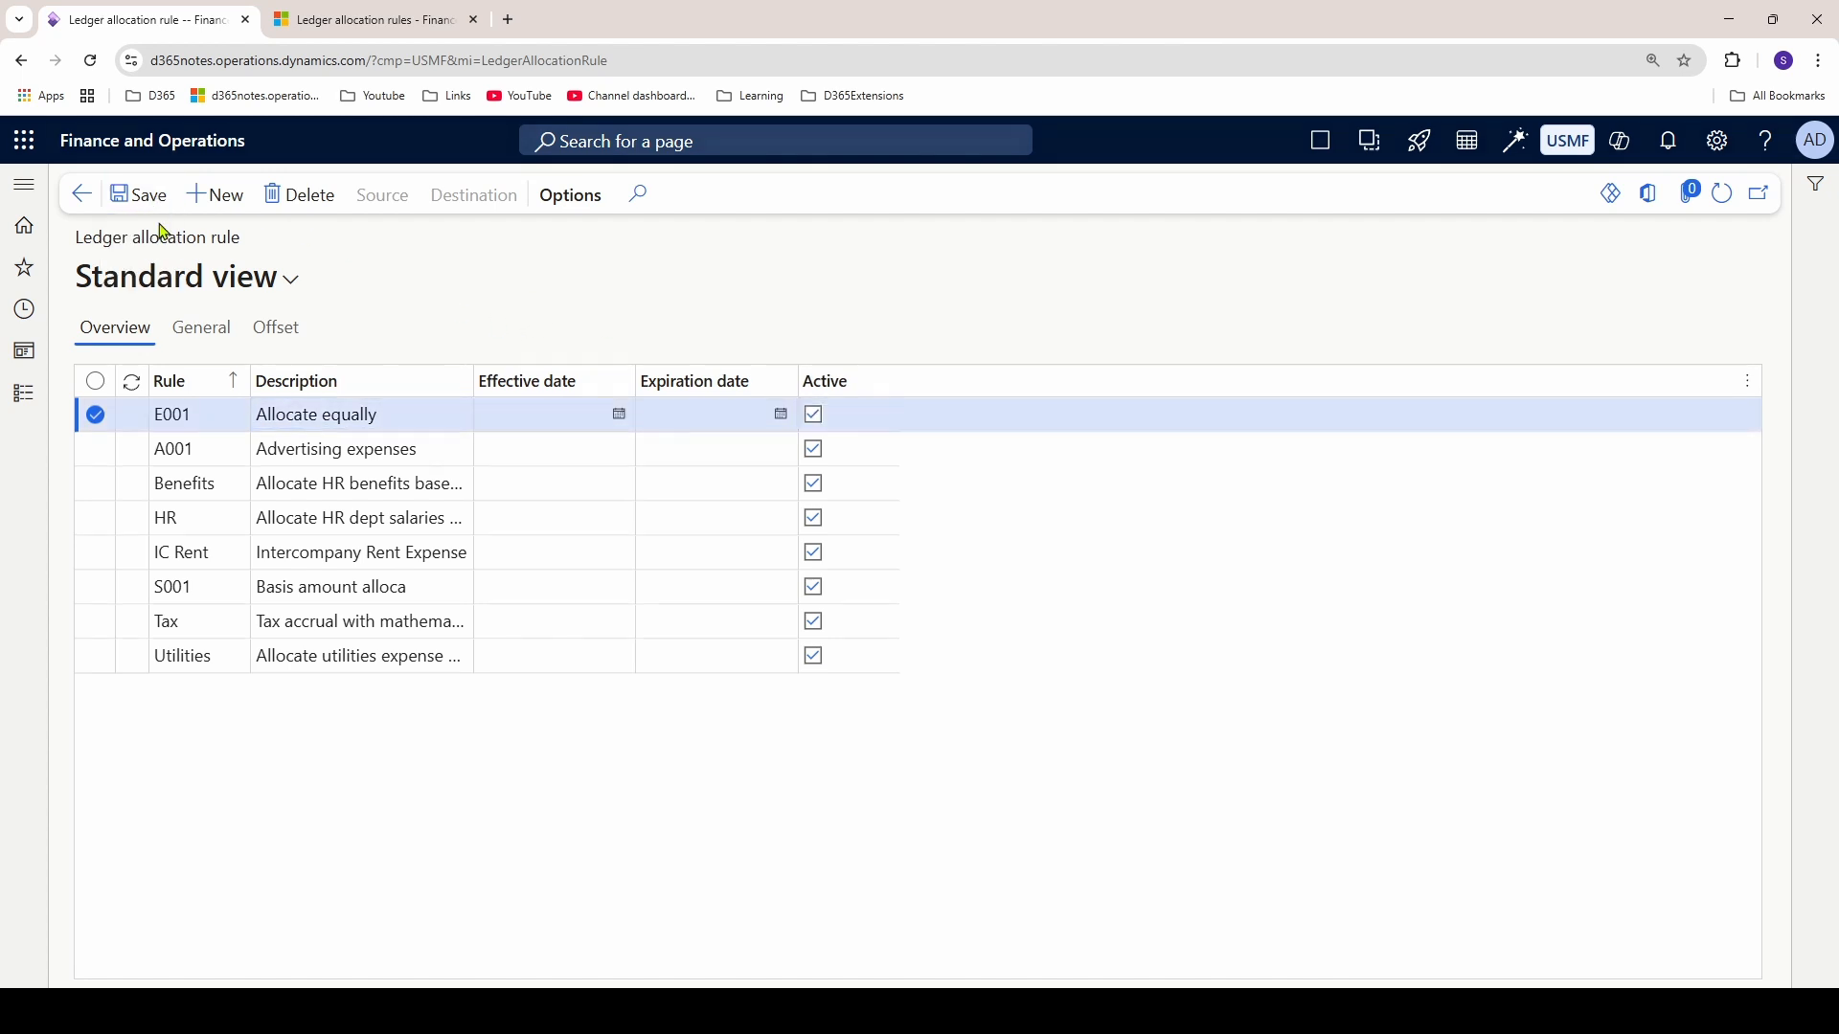
- In rule E001's general settings, set the allocation method to Equally and the journal name to Allocation
click(202, 331)
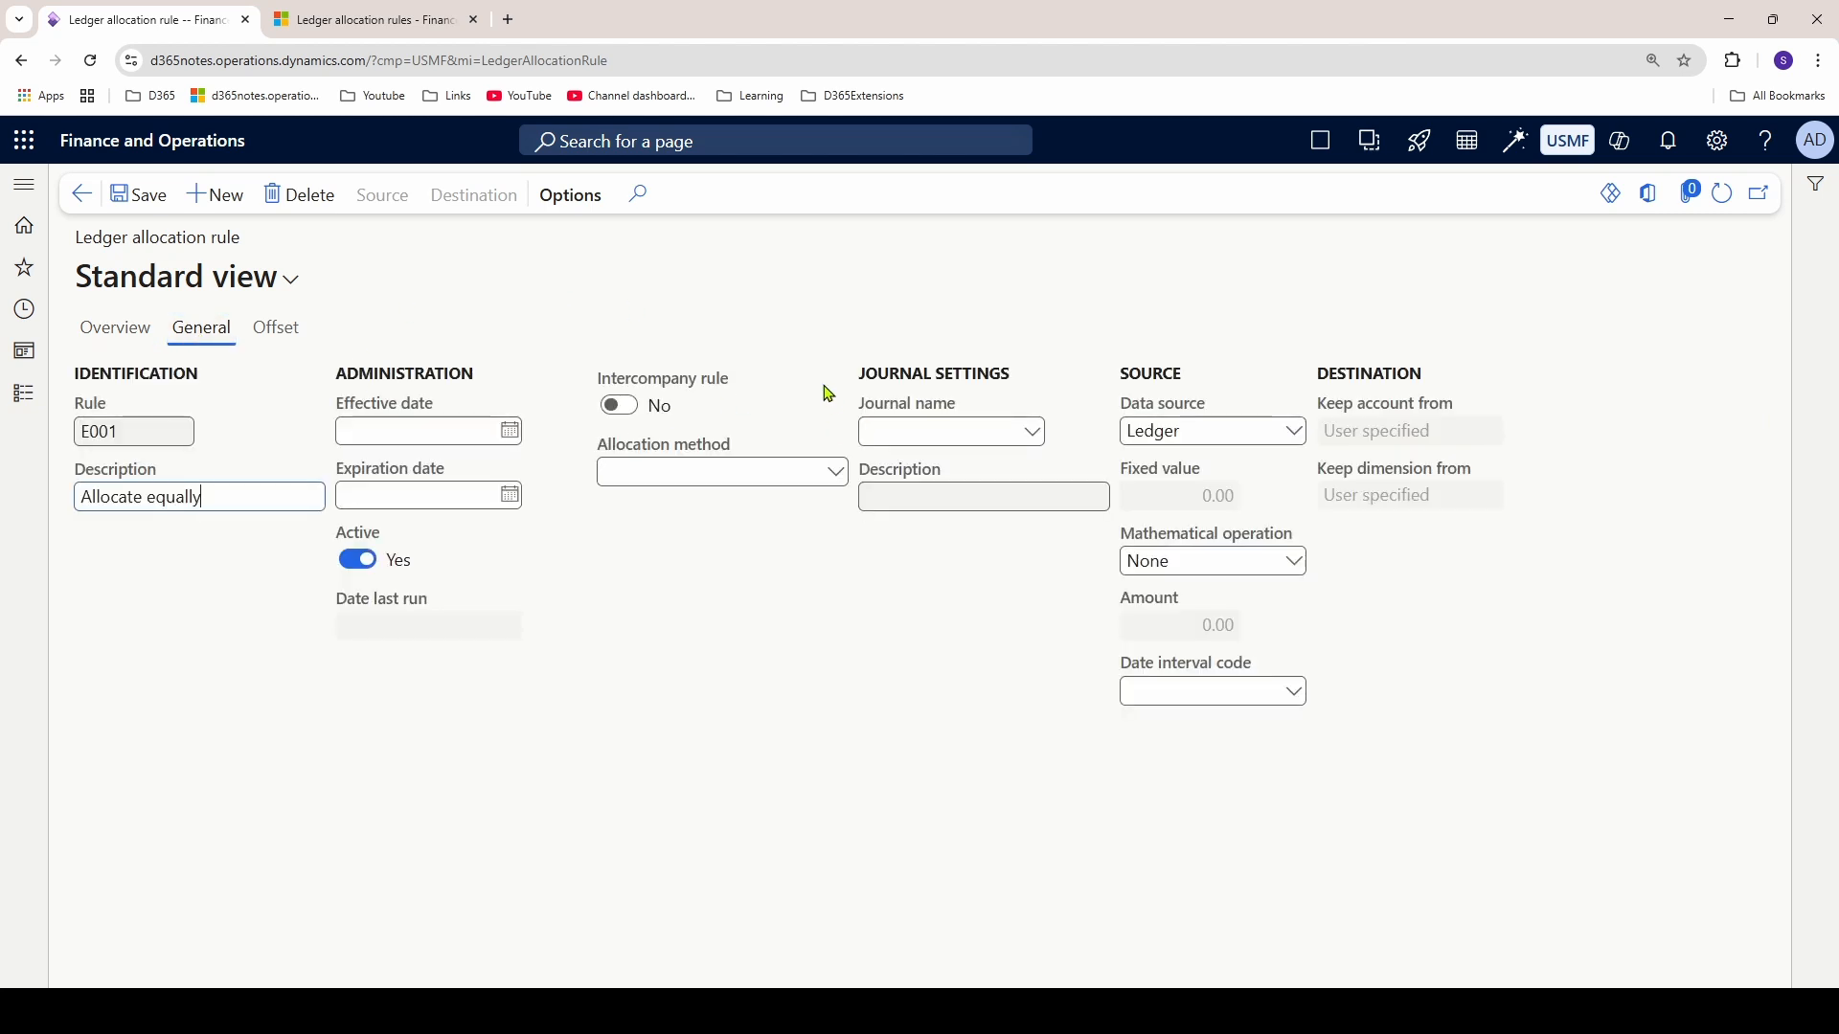
mouse_move(809, 400)
click(839, 471)
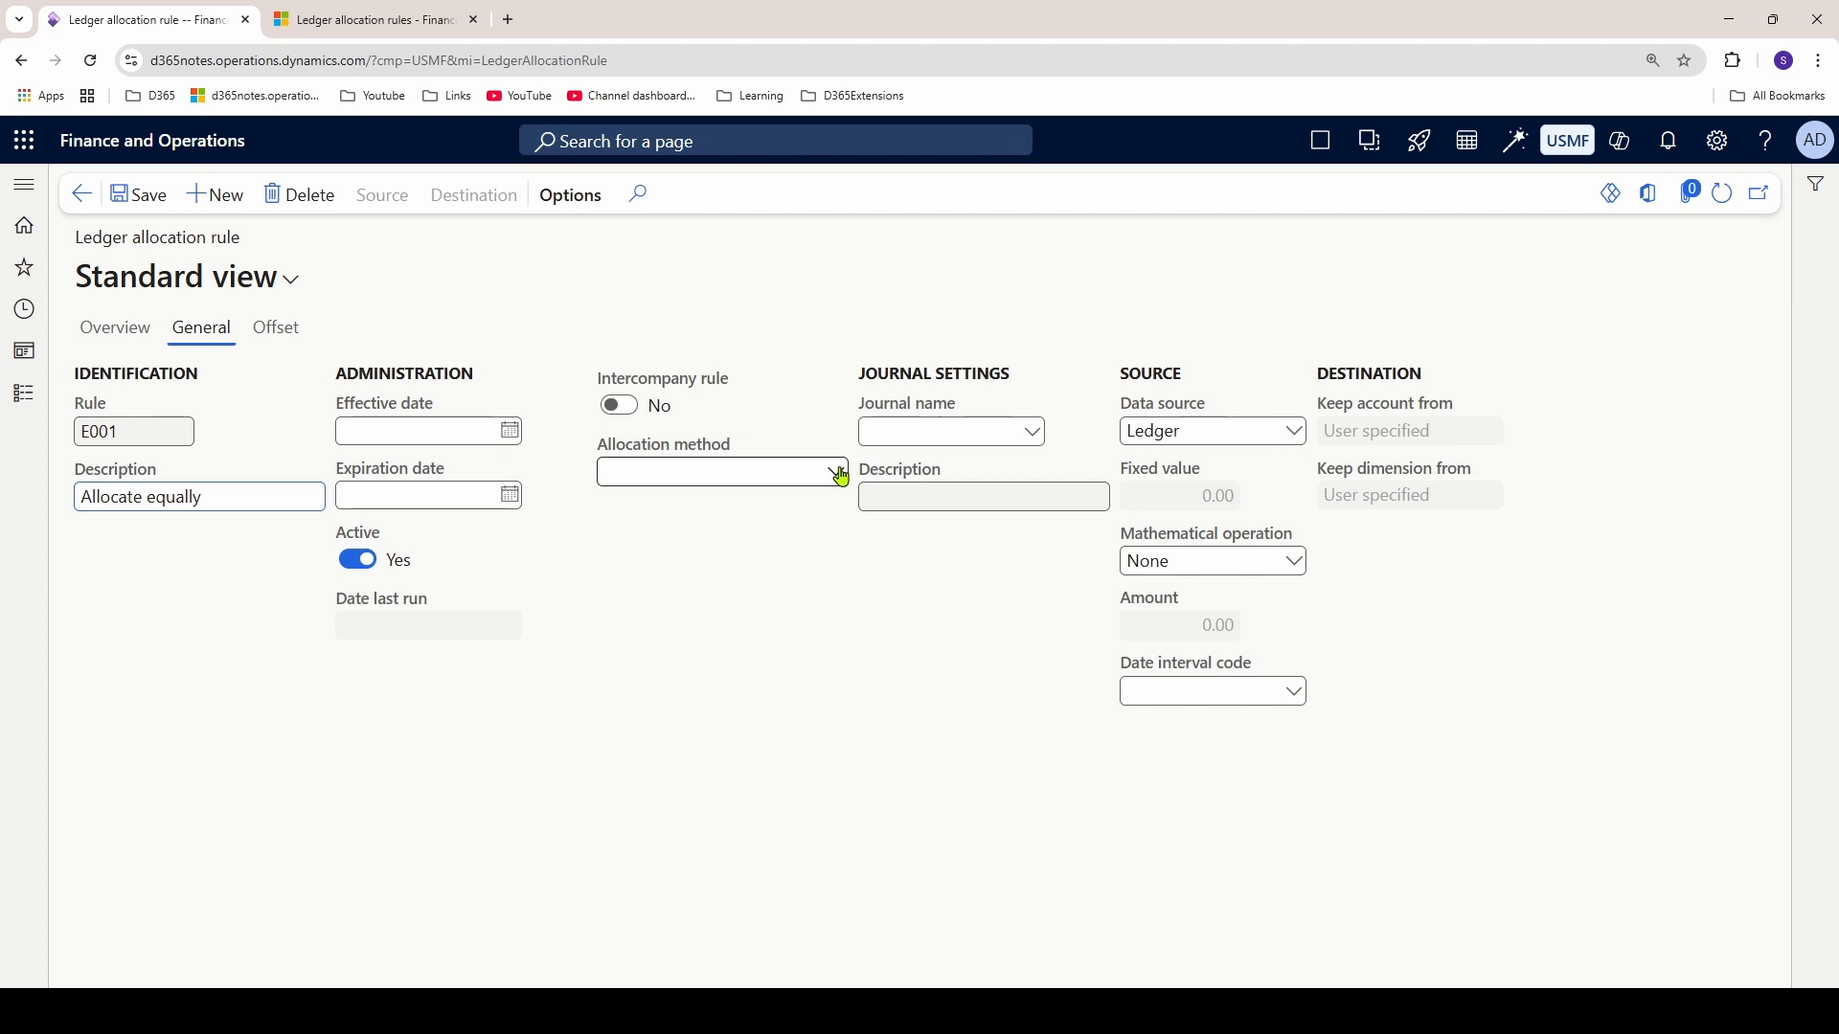
click(839, 473)
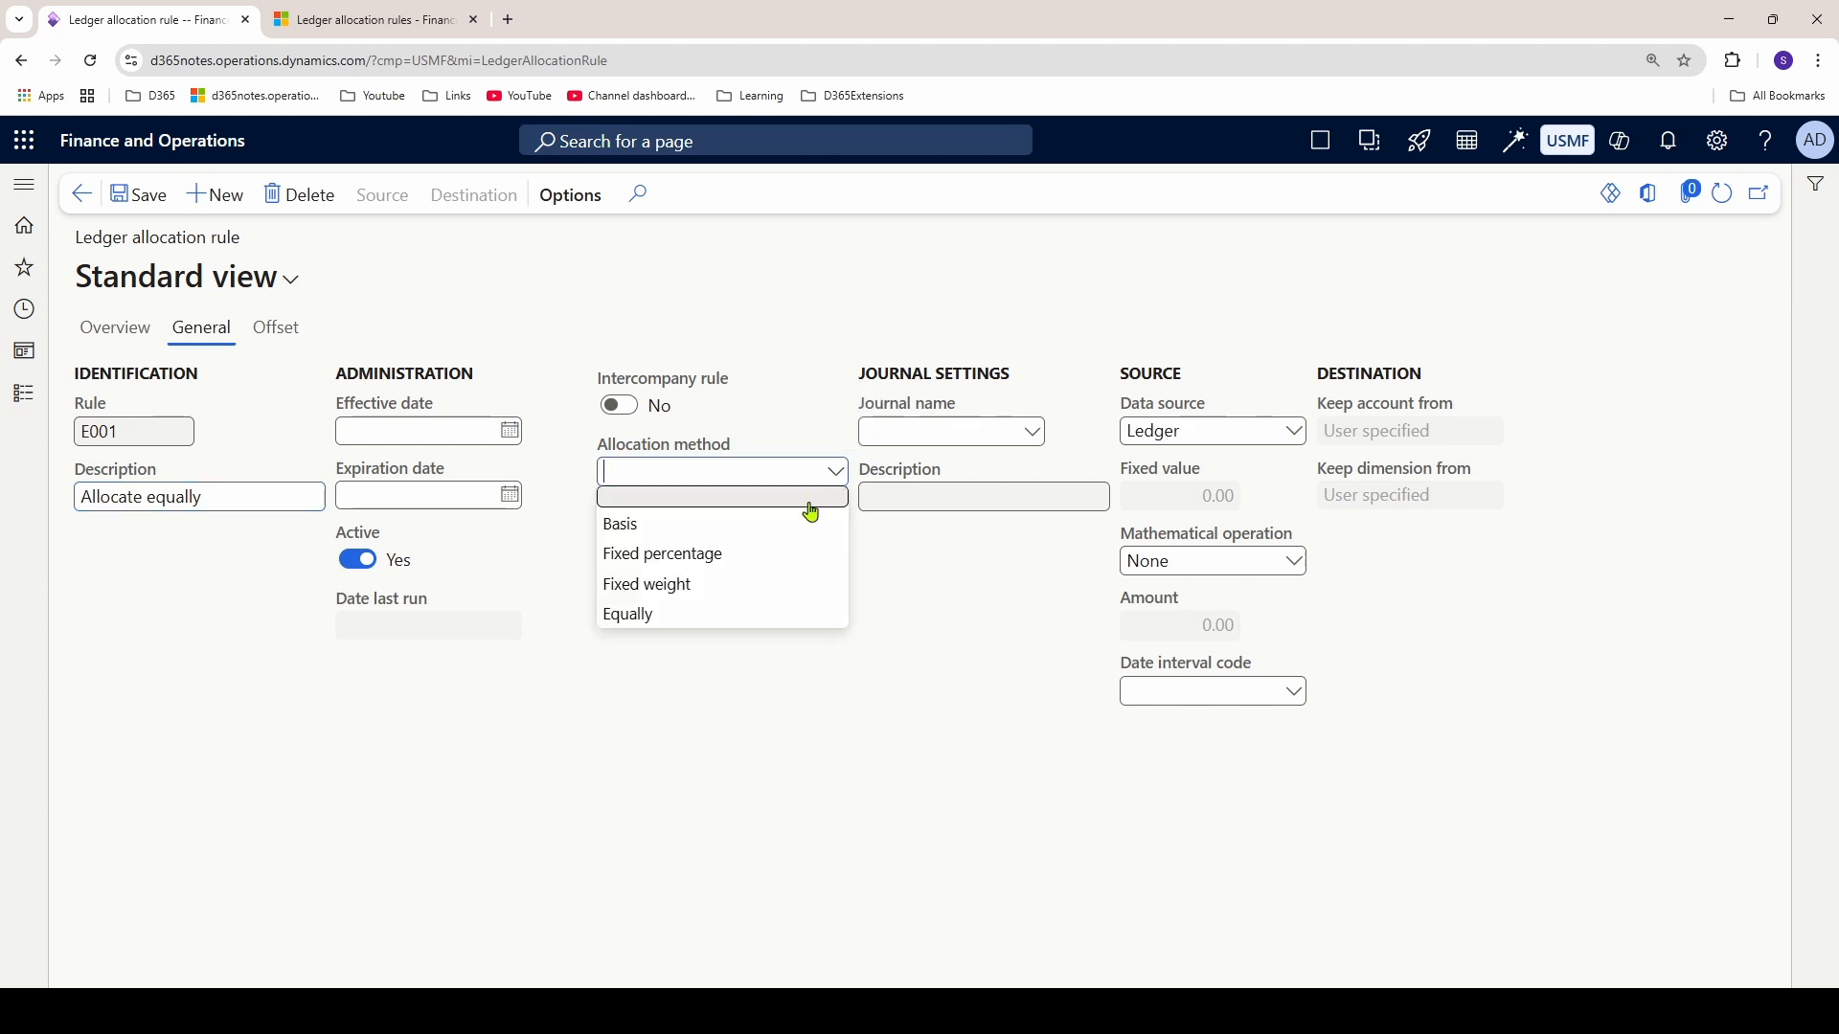
click(712, 618)
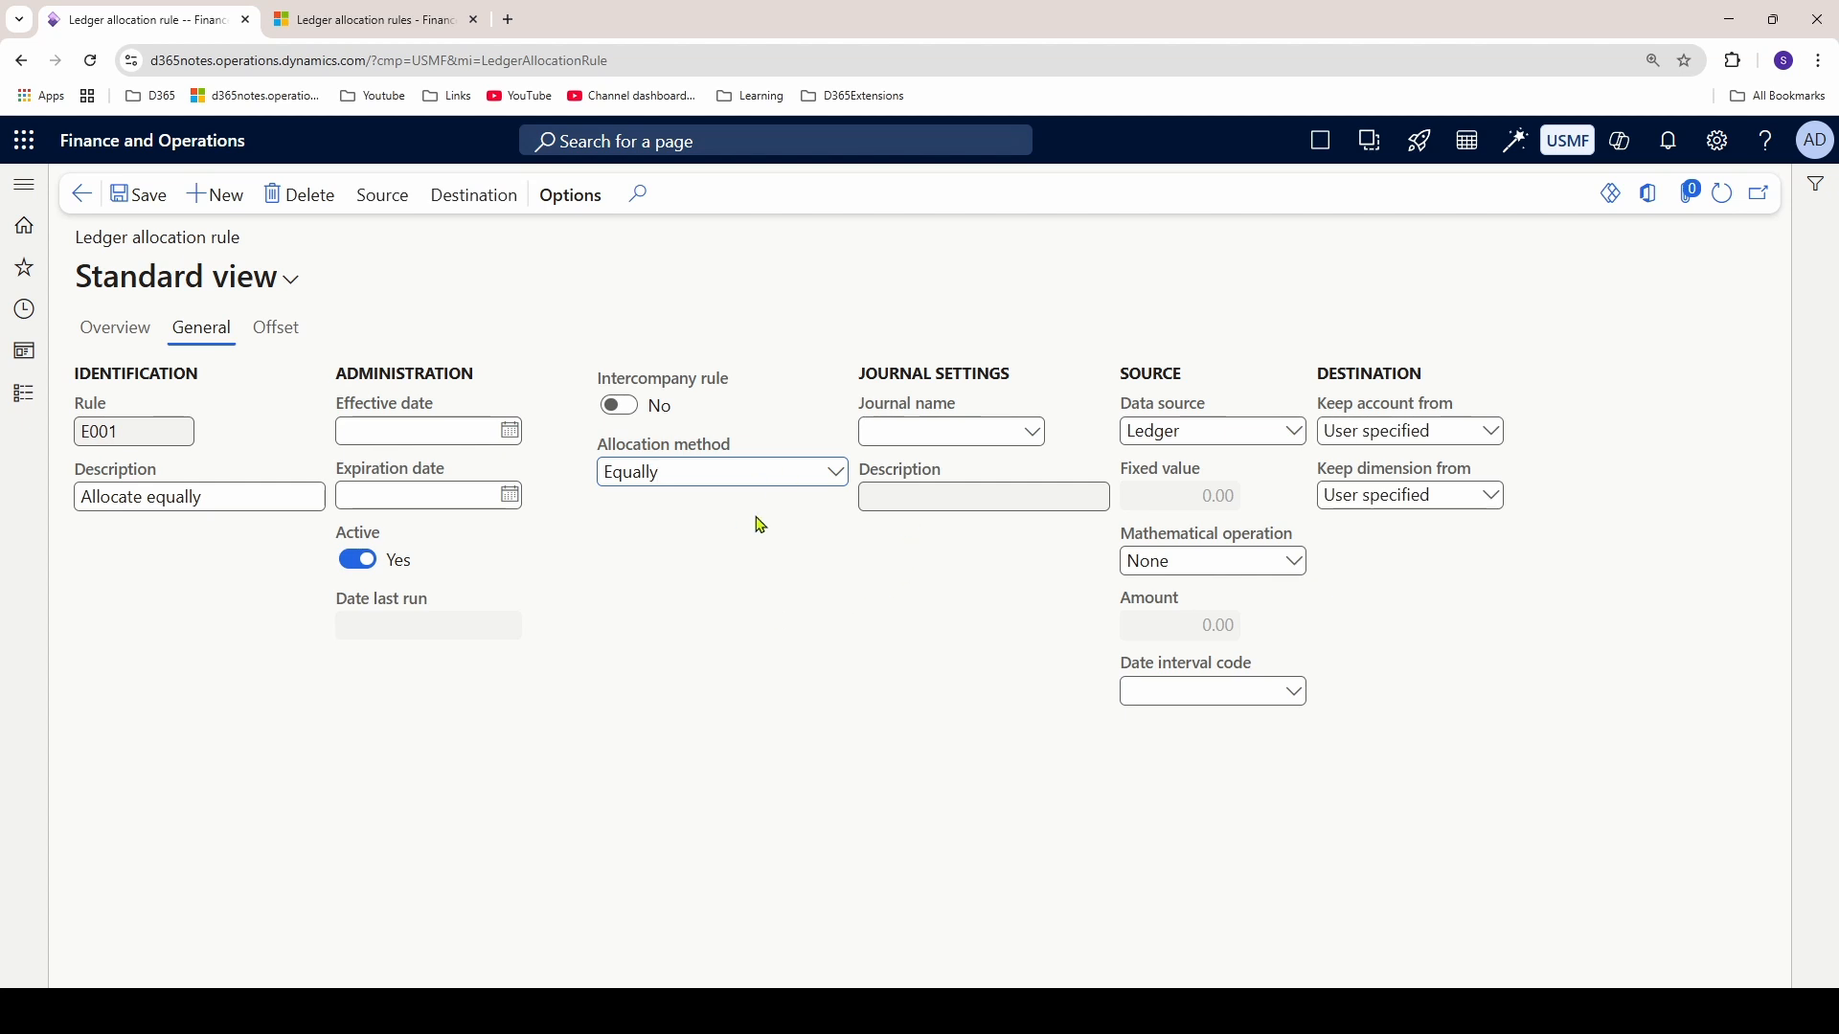
click(1034, 432)
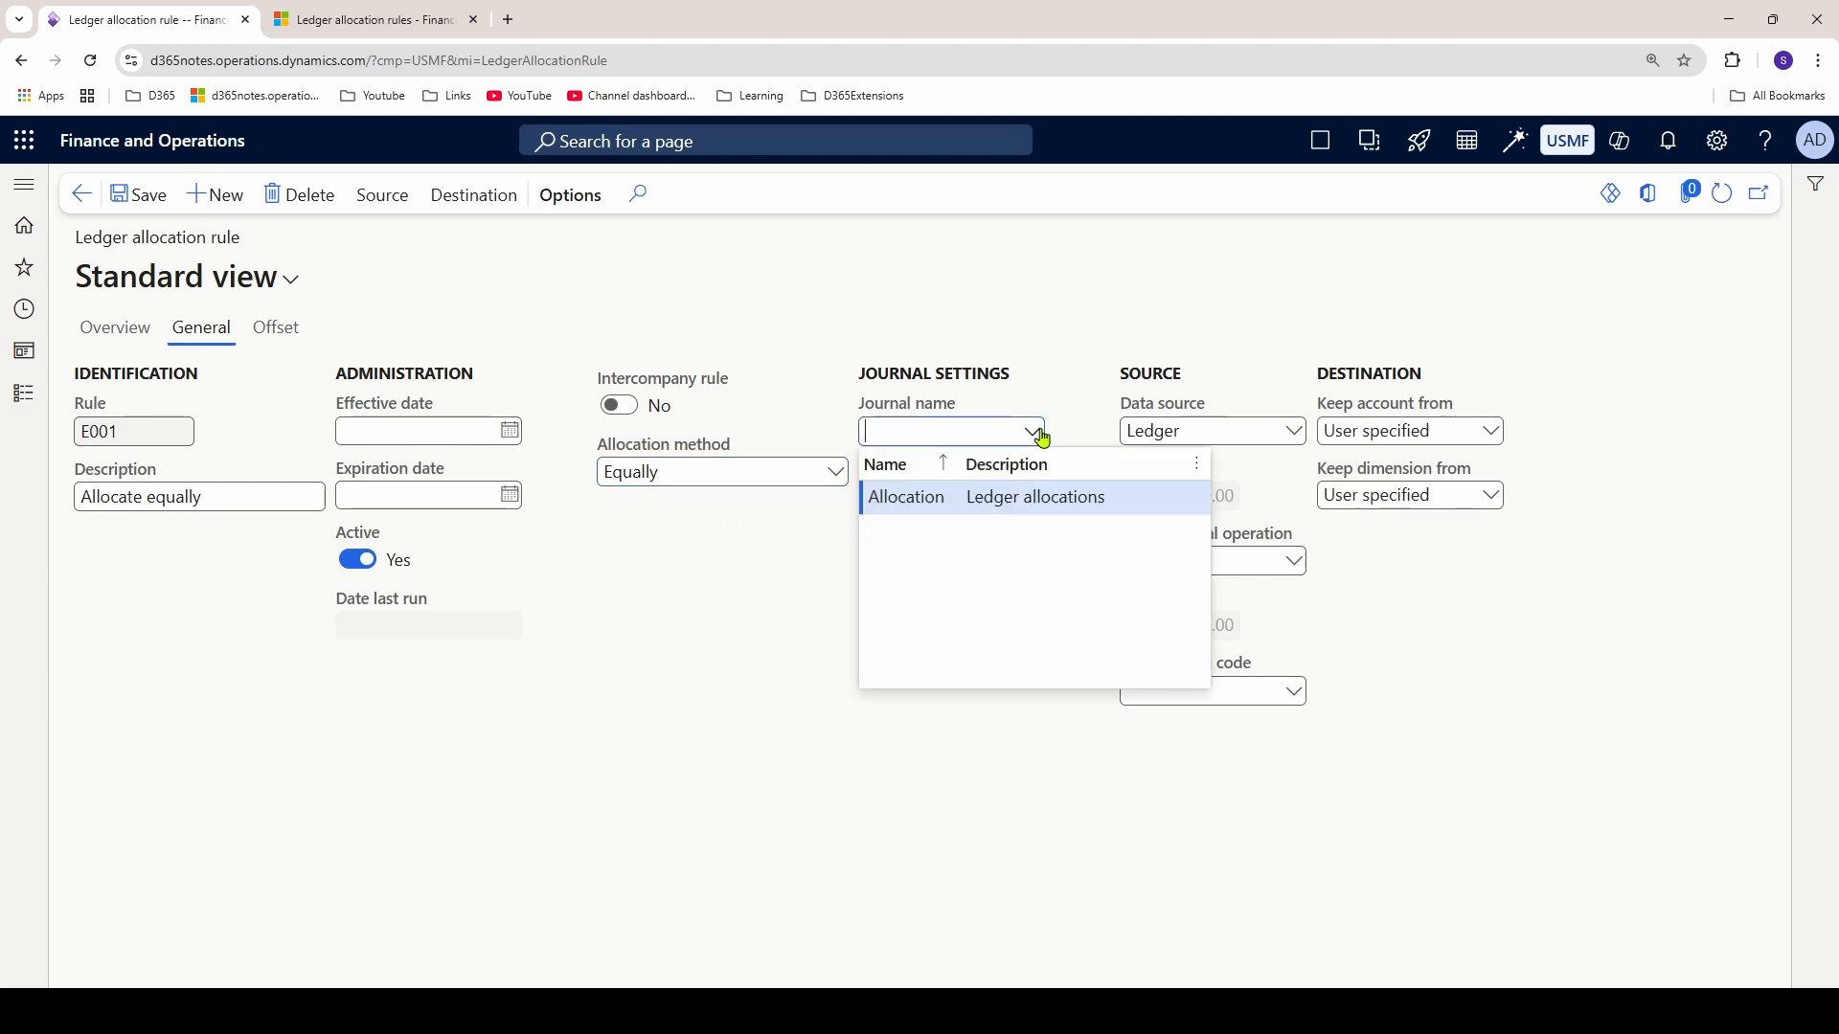
click(1018, 499)
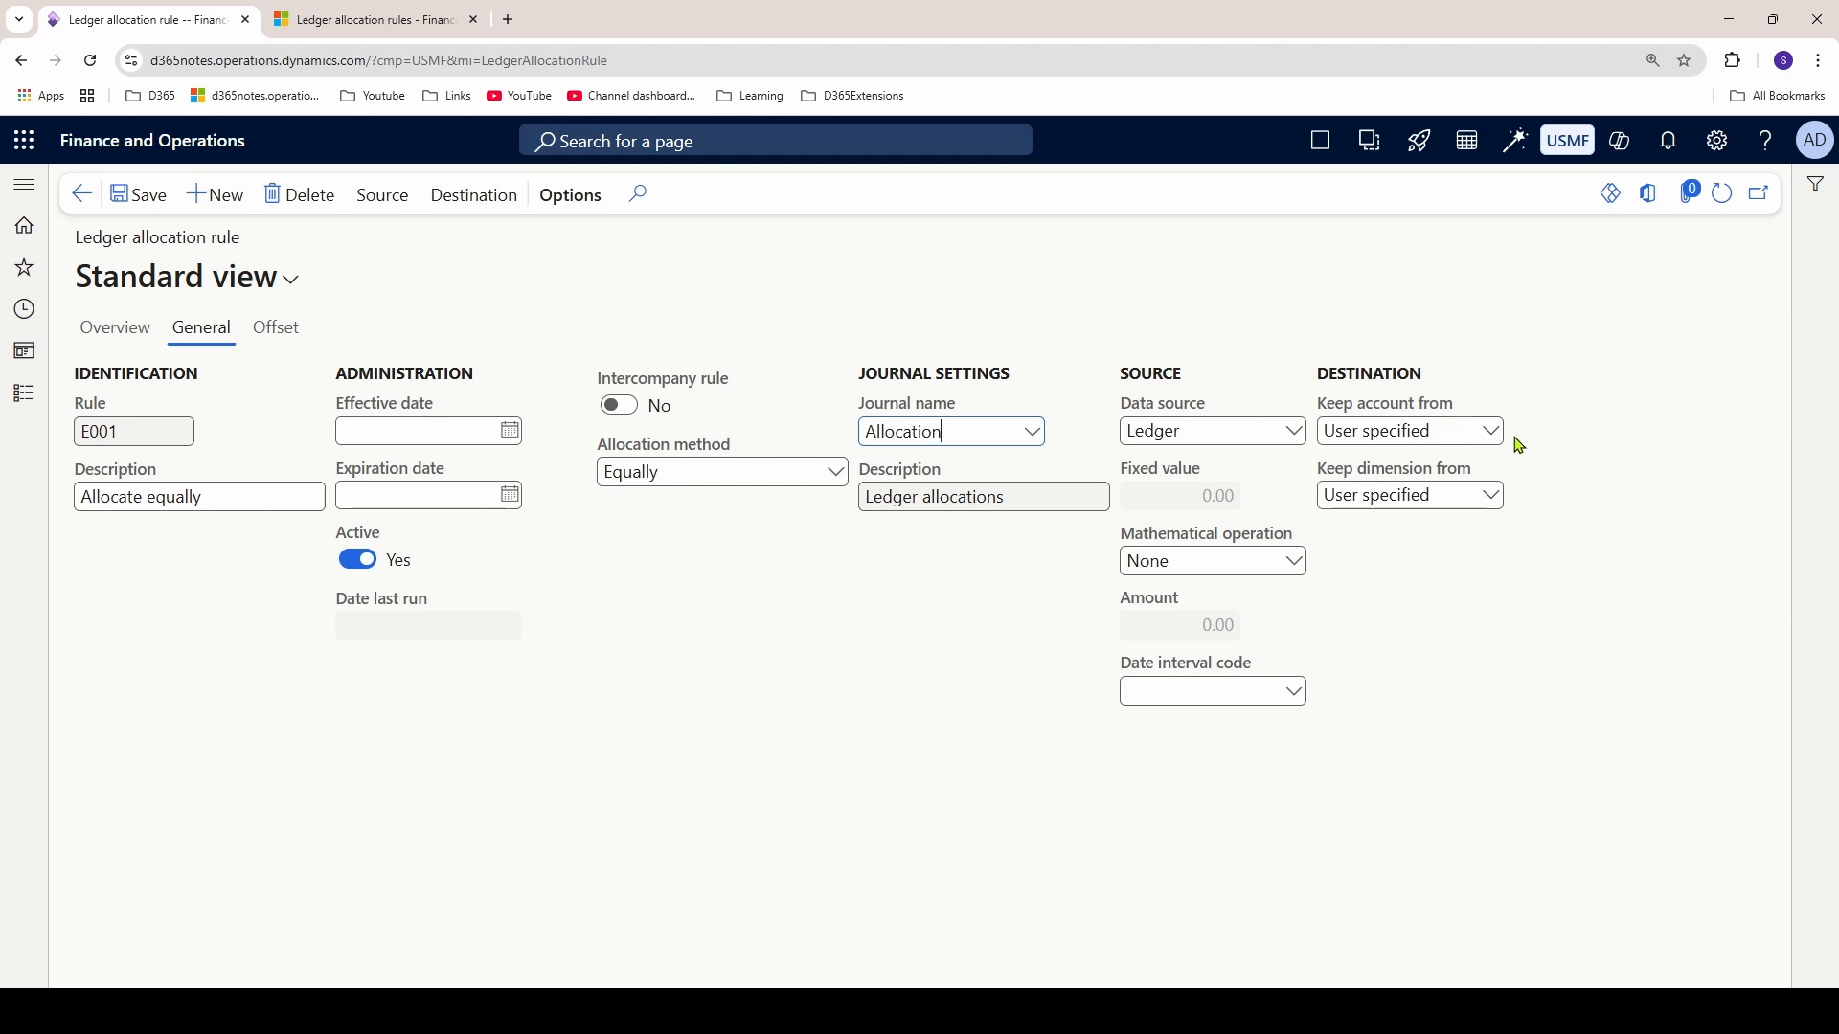
- Add a source line to rule E001 for main account 132100, Prepaid Insurance, and save it
click(383, 196)
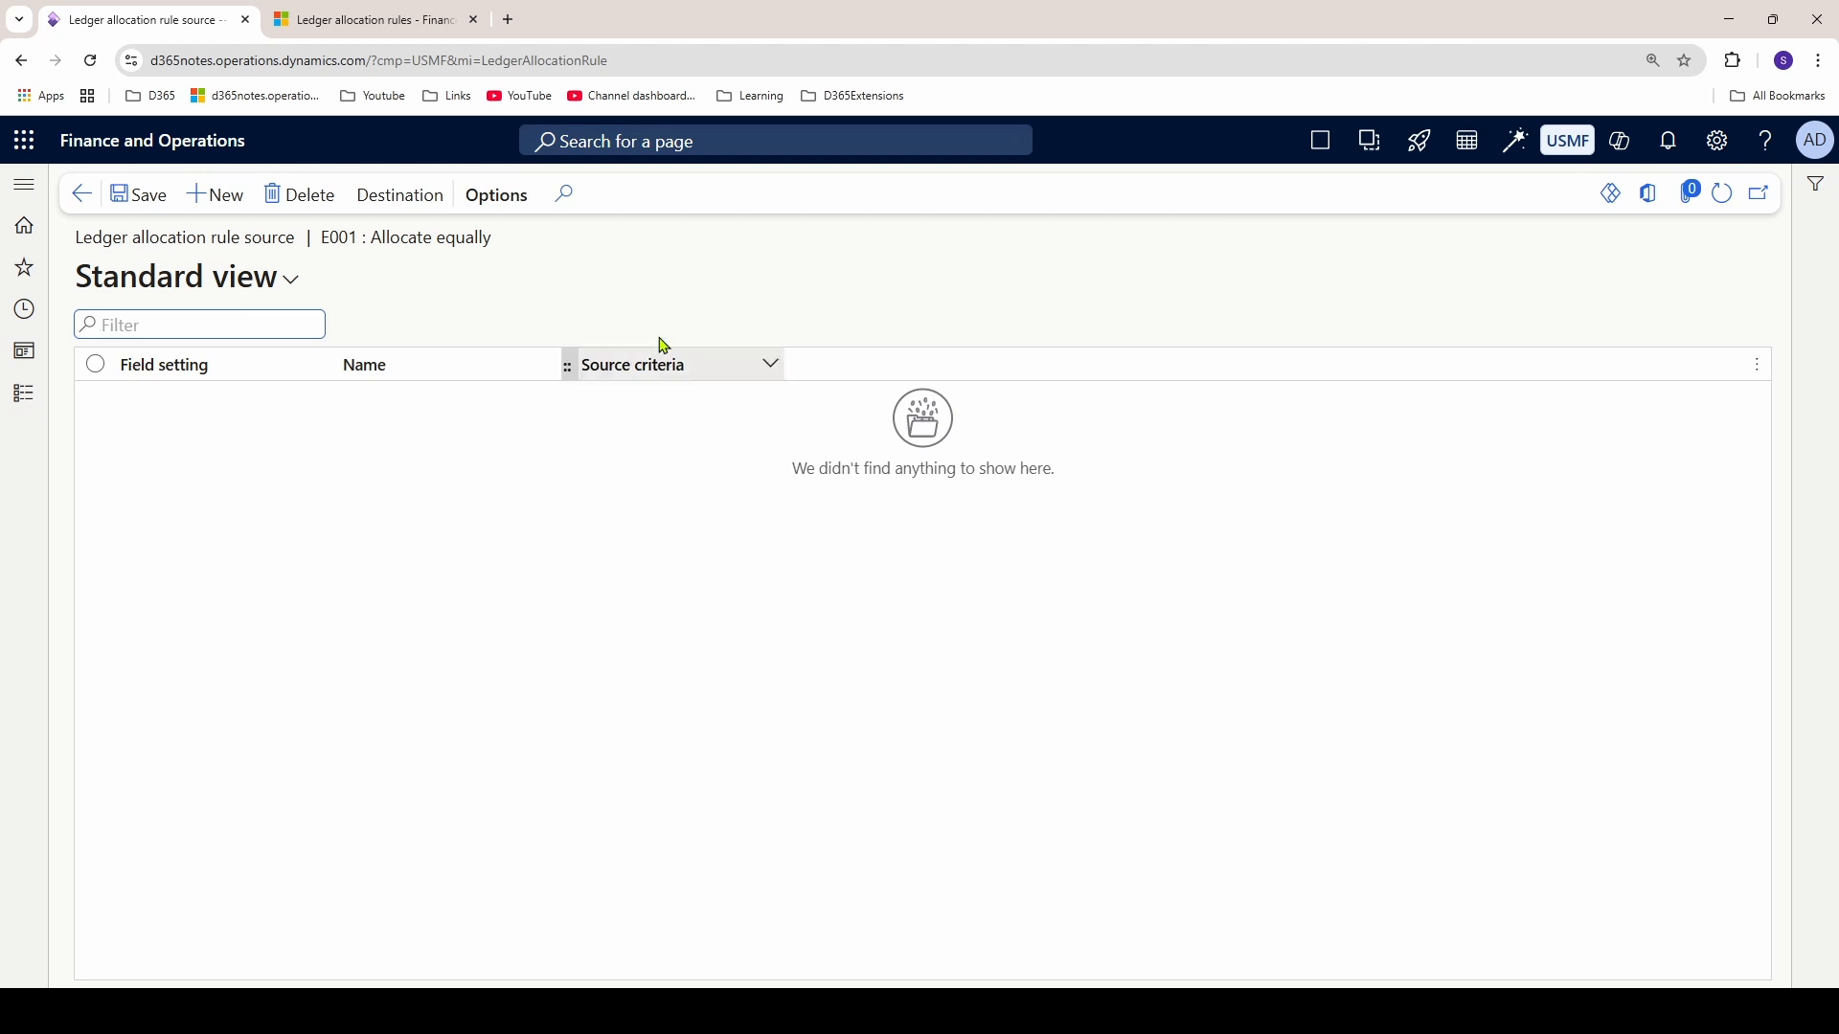
click(233, 197)
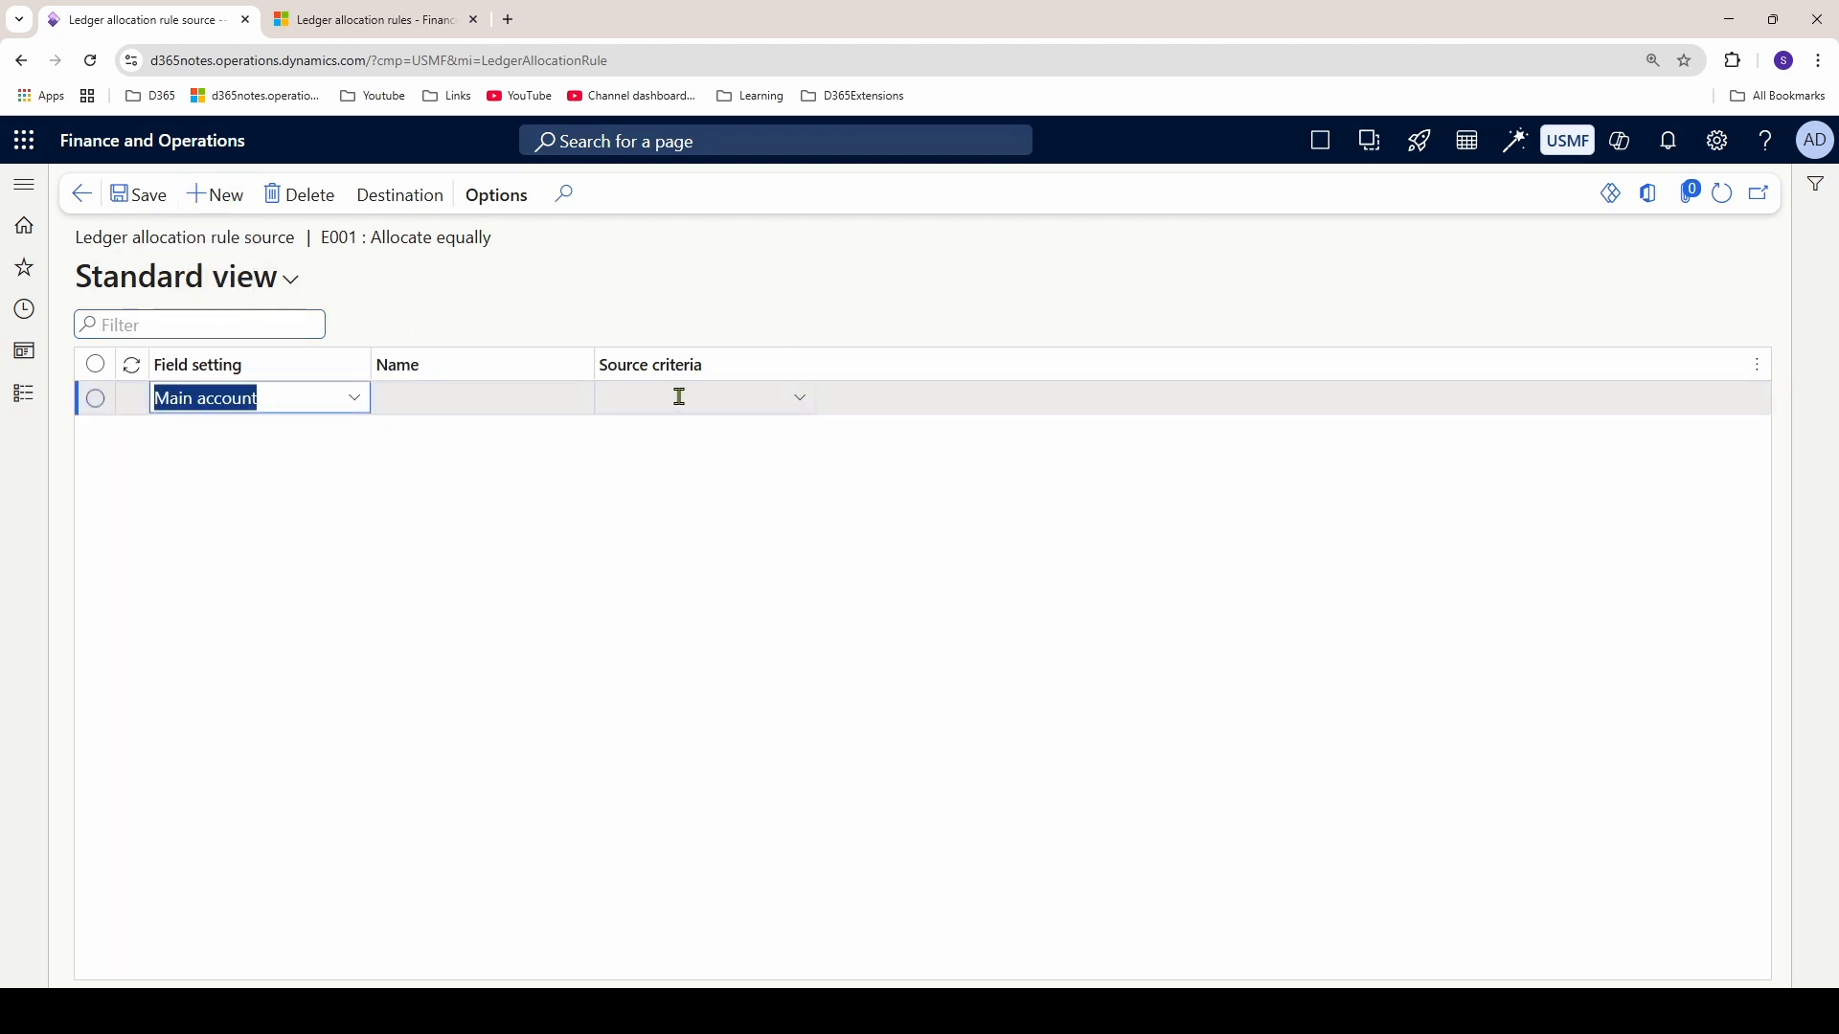
click(788, 398)
click(803, 406)
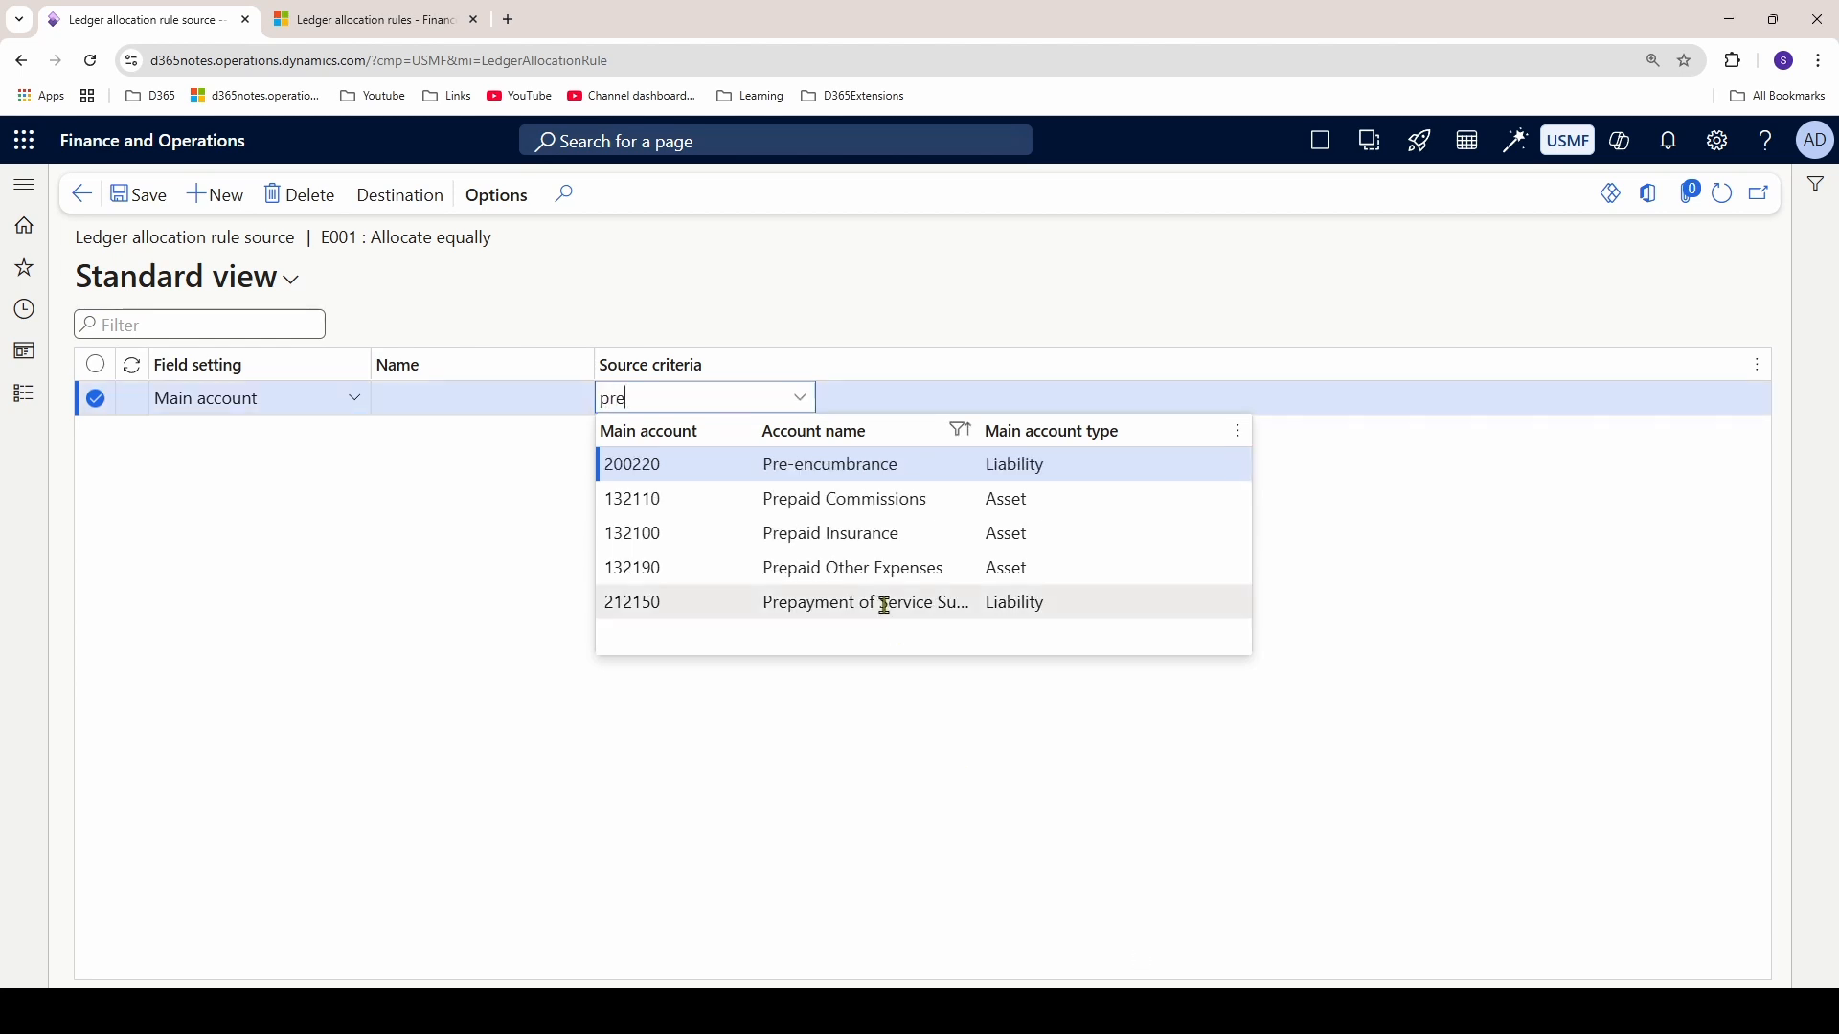
click(866, 534)
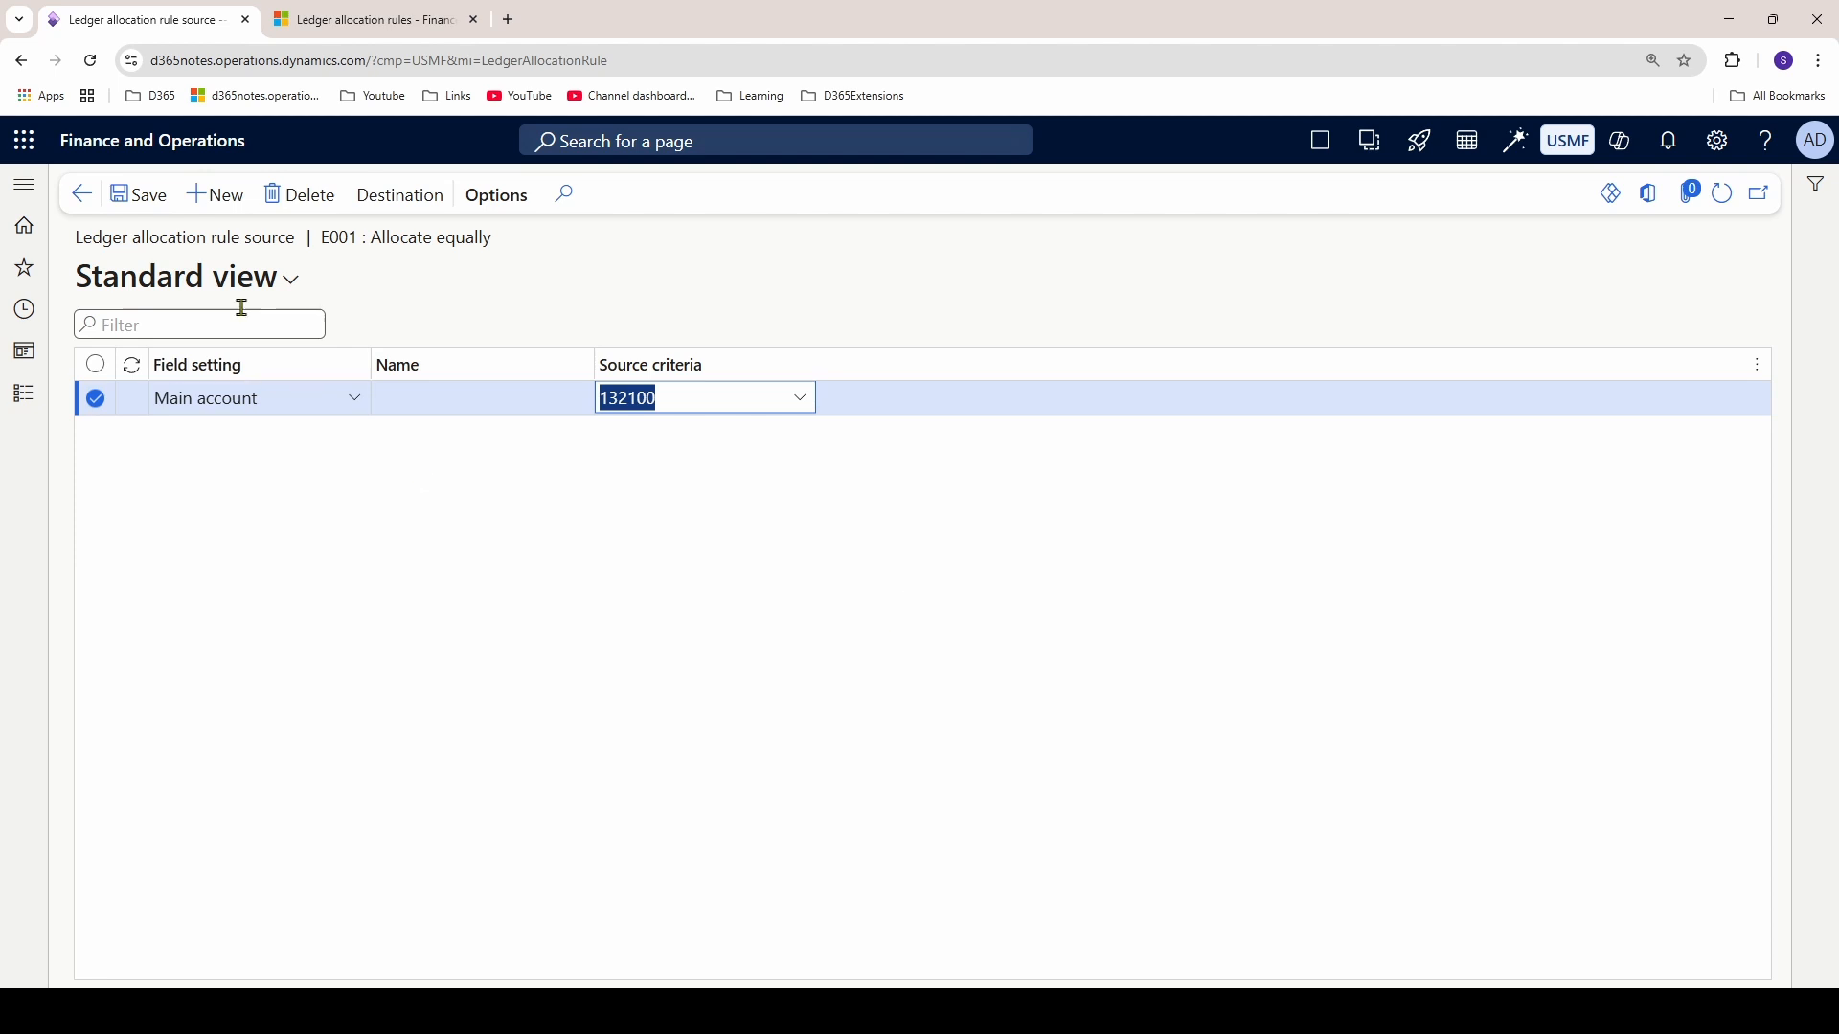
click(135, 195)
- Add a second source line to rule E001 for the financial dimension BusinessUnit with source criteria 001, Home, and save it
key(alt+n)
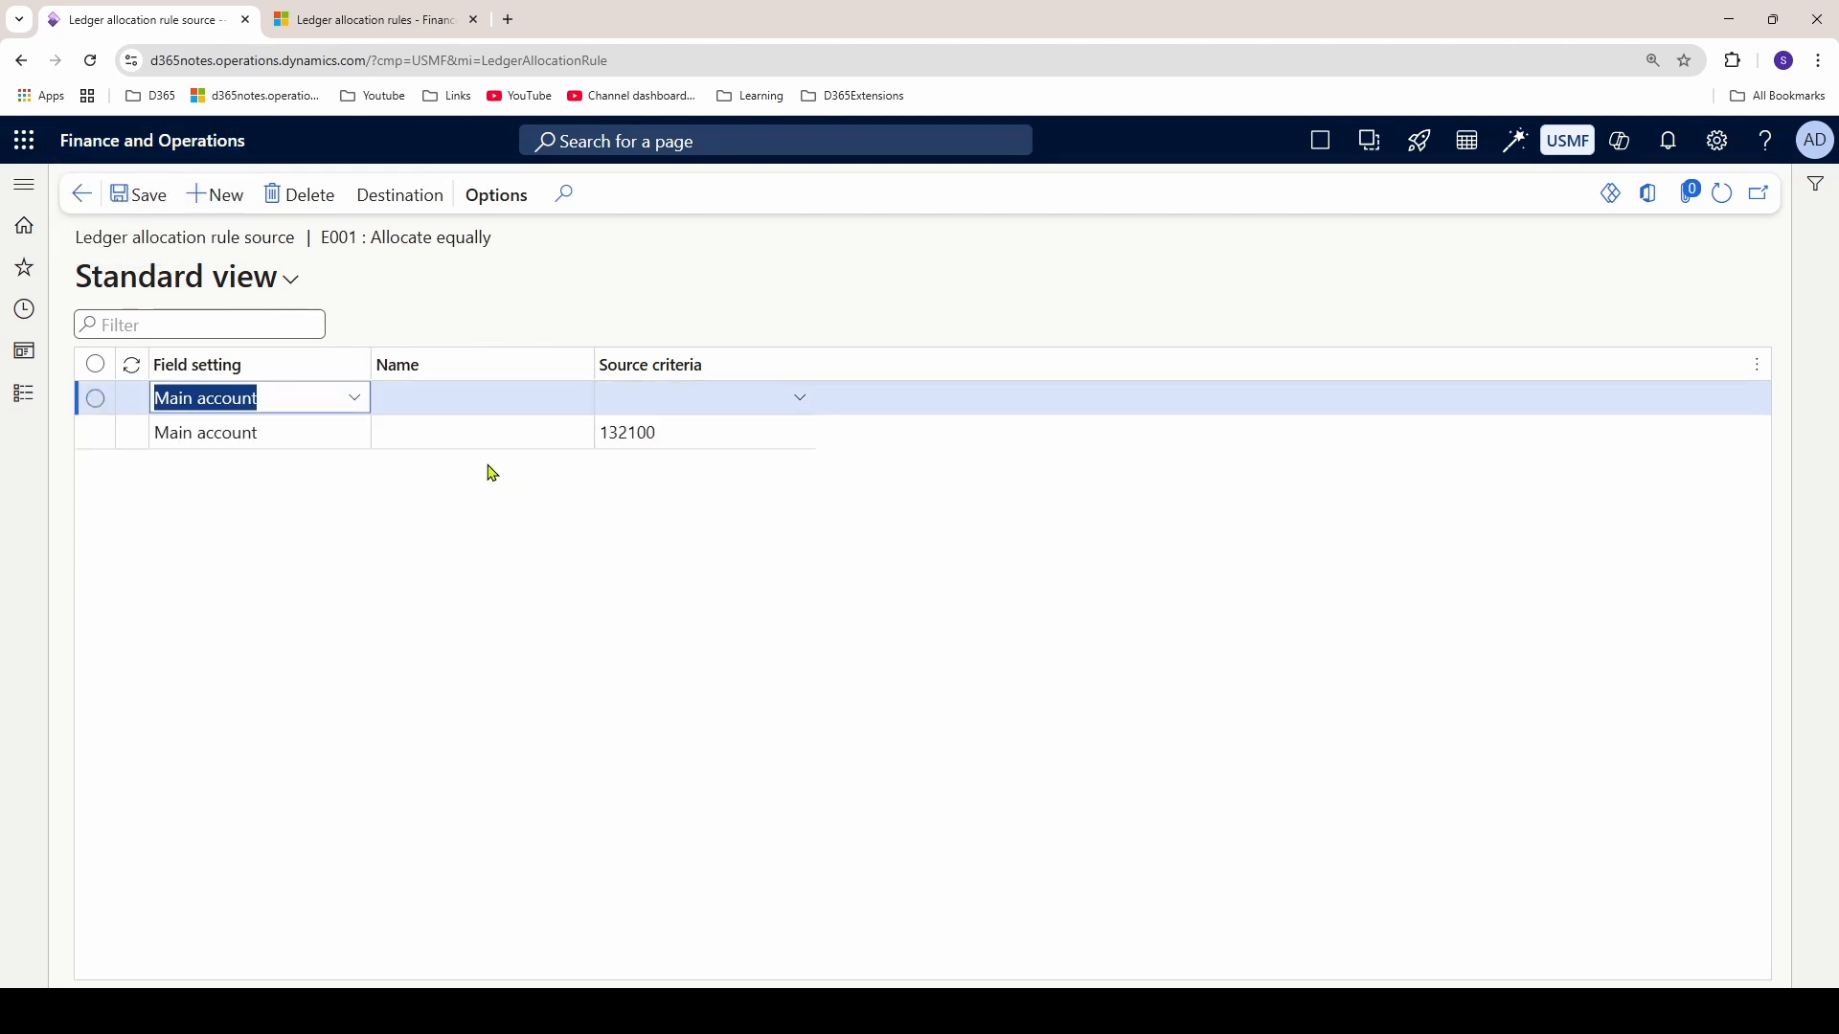
click(354, 400)
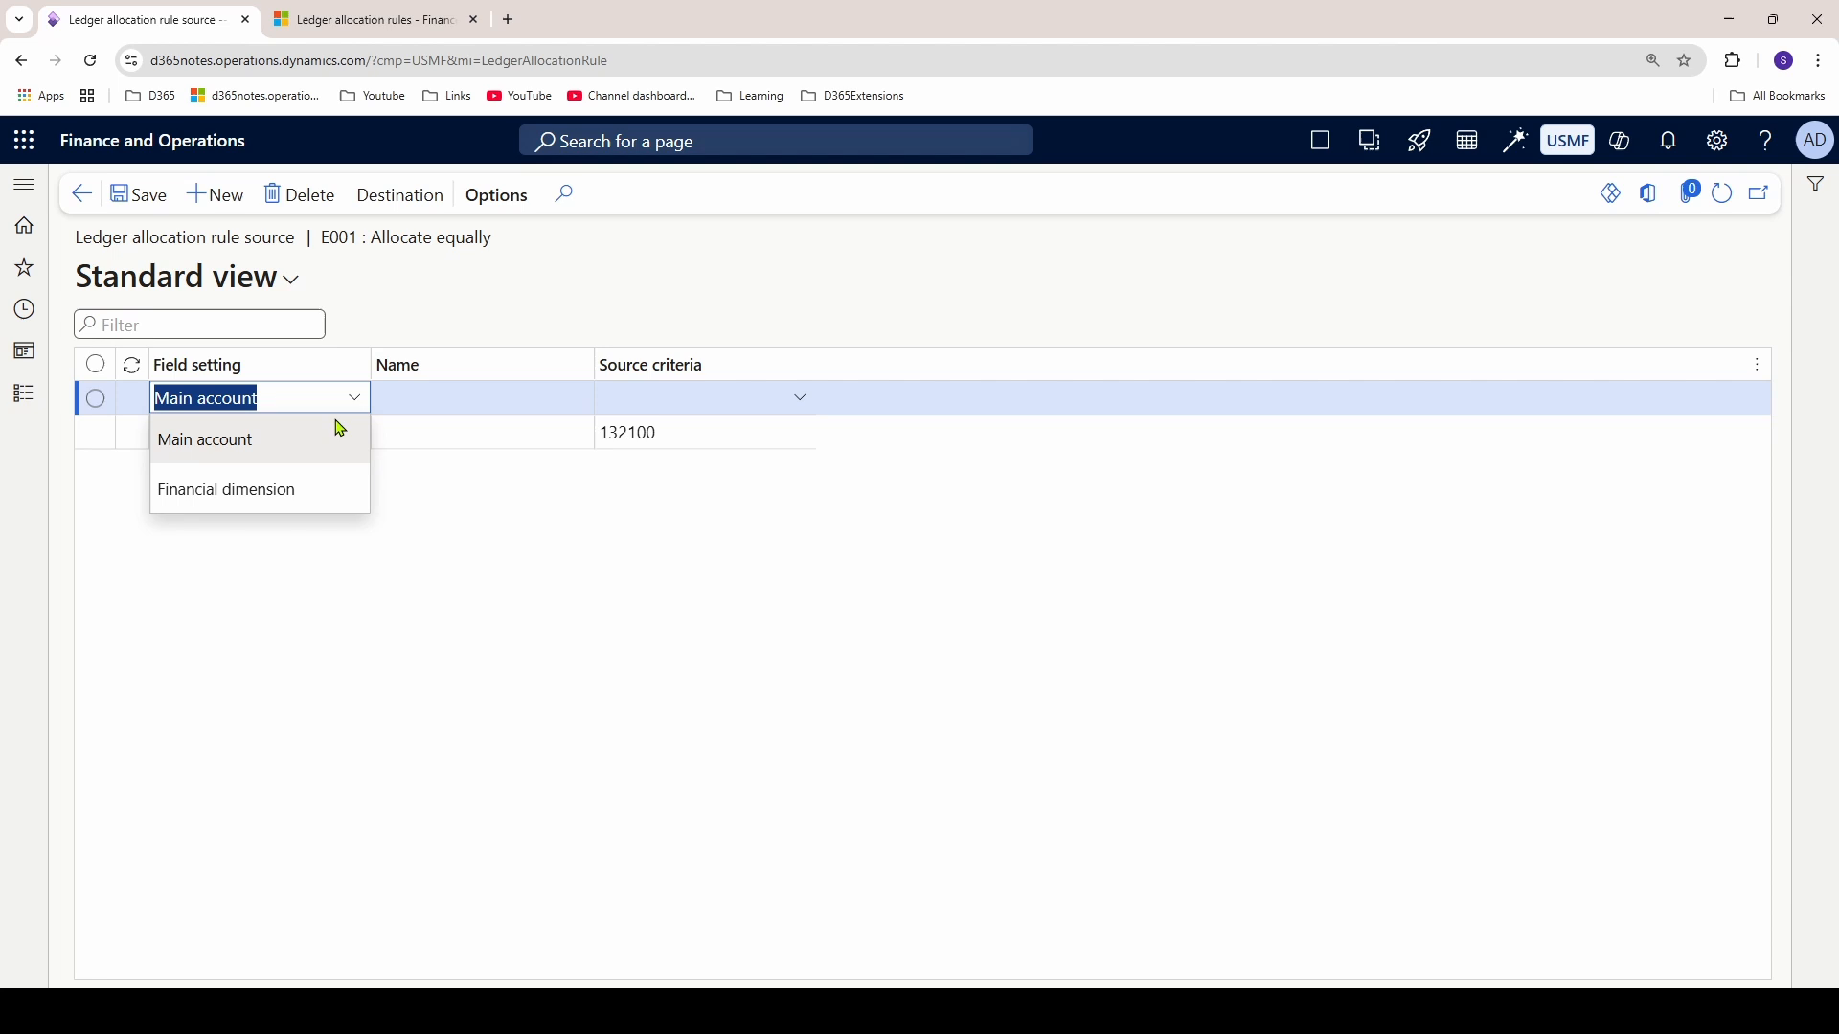
click(250, 488)
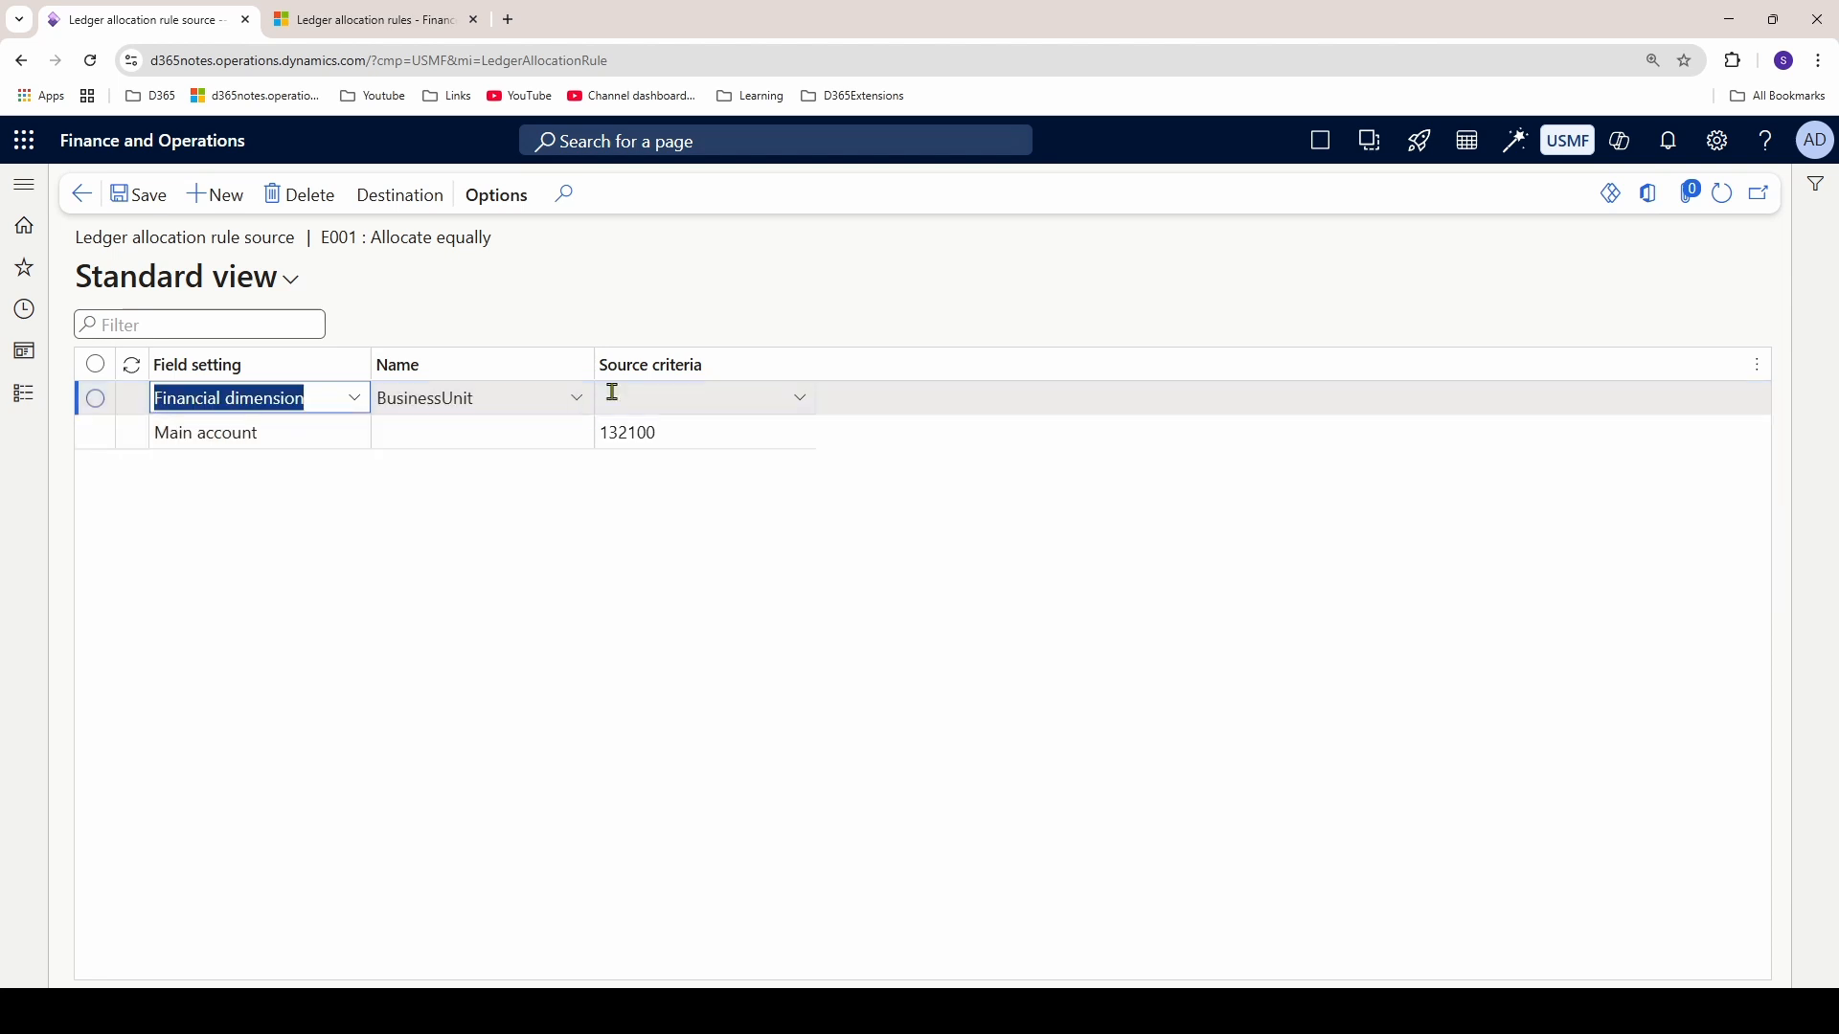
click(802, 400)
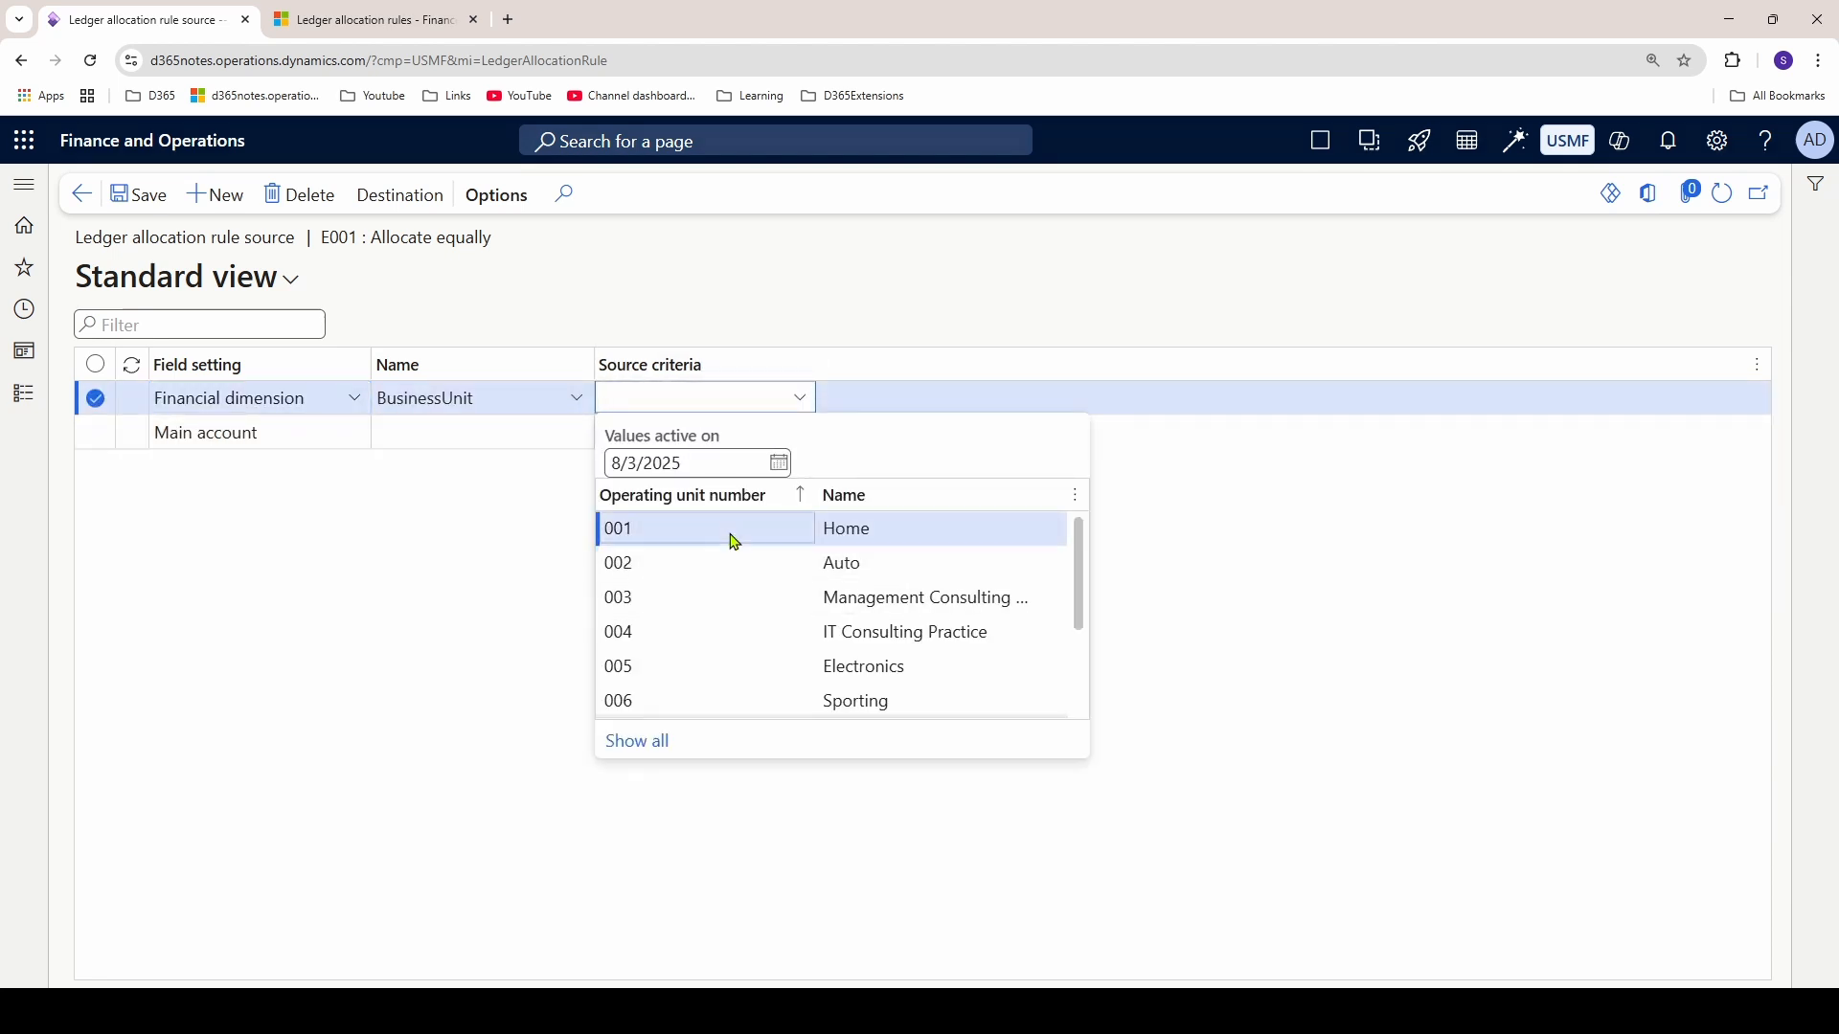
click(731, 532)
click(130, 193)
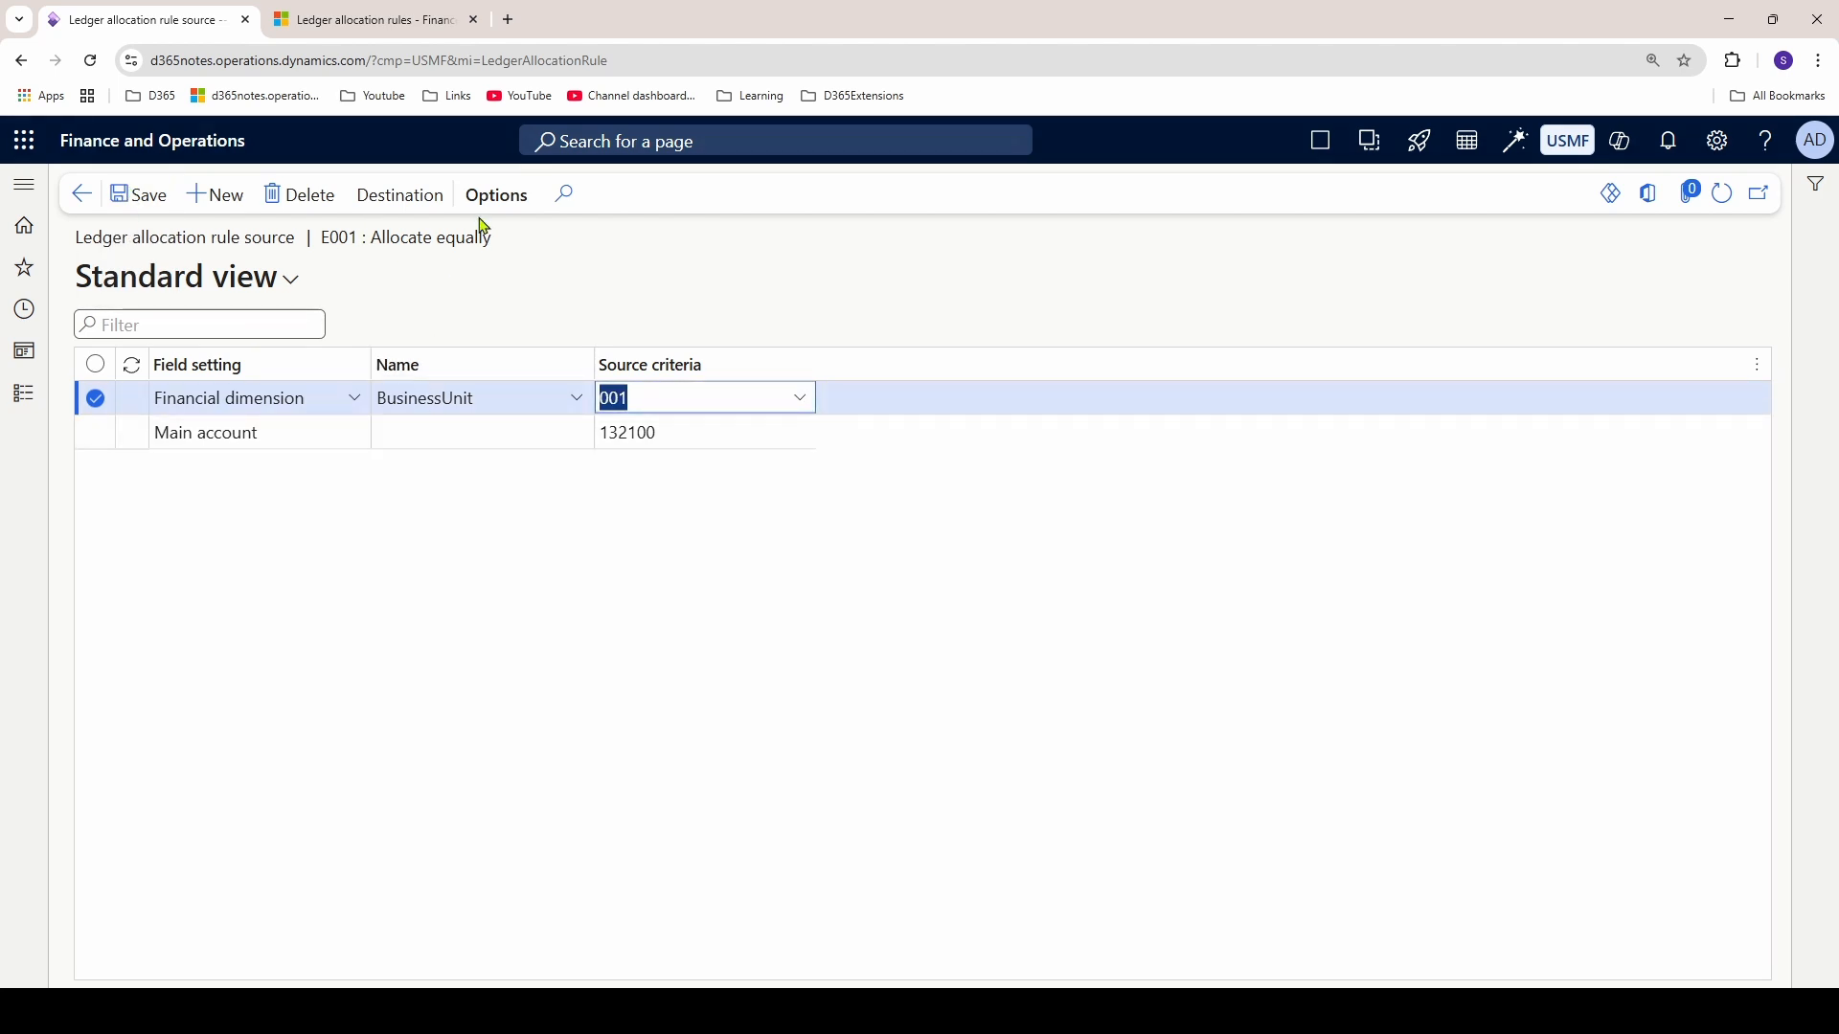
- Add a destination to rule E001 with To account 132100, Prepaid Insurance, and business unit 001, Home
click(401, 202)
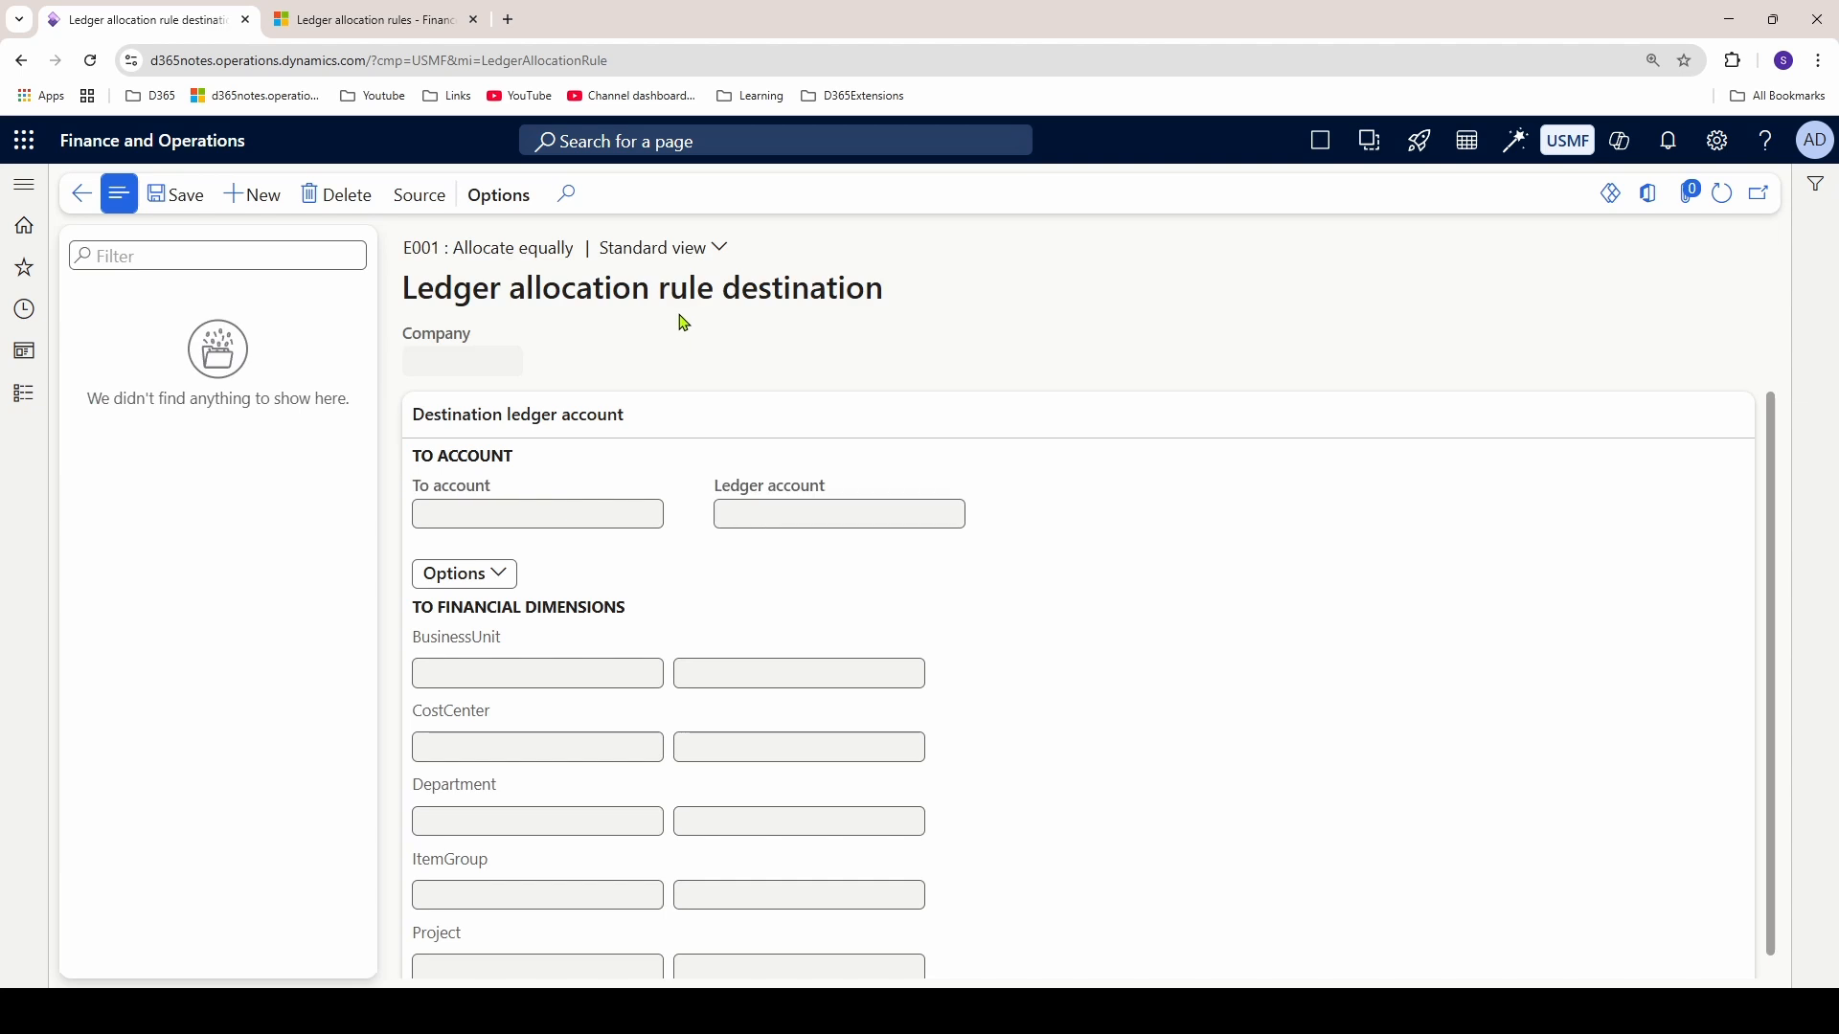
click(252, 195)
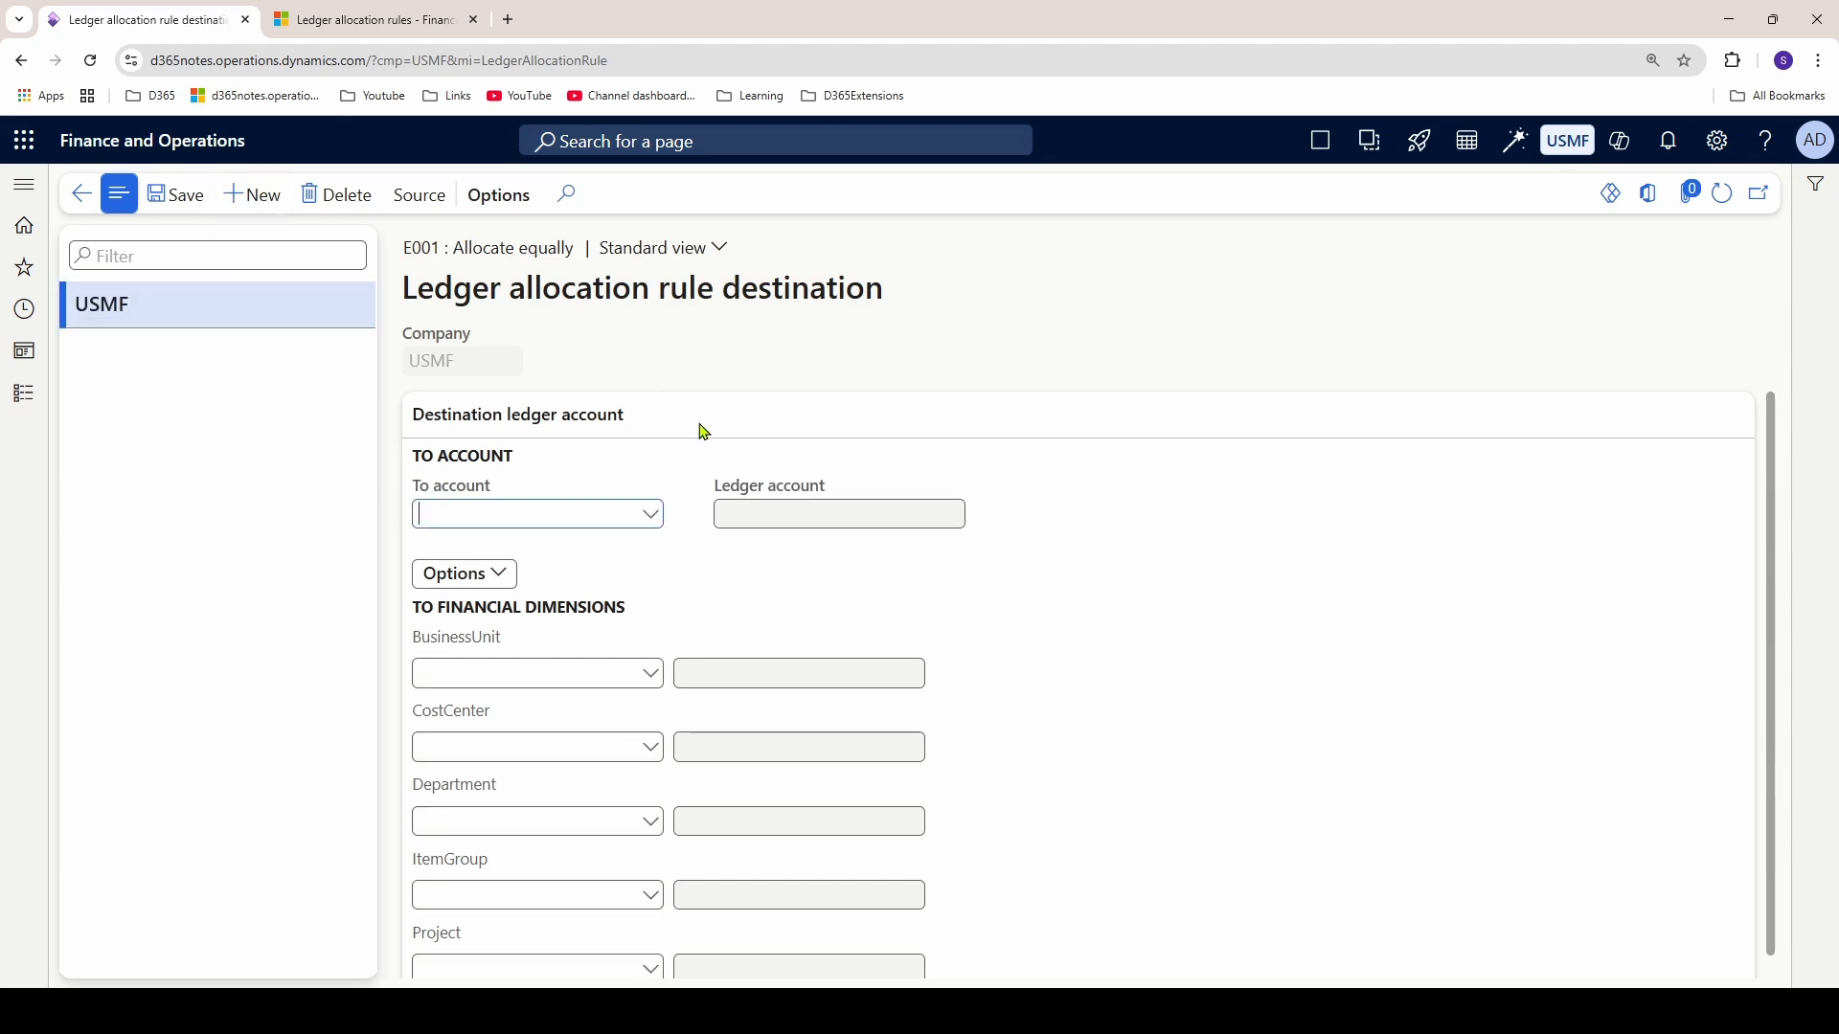
click(650, 518)
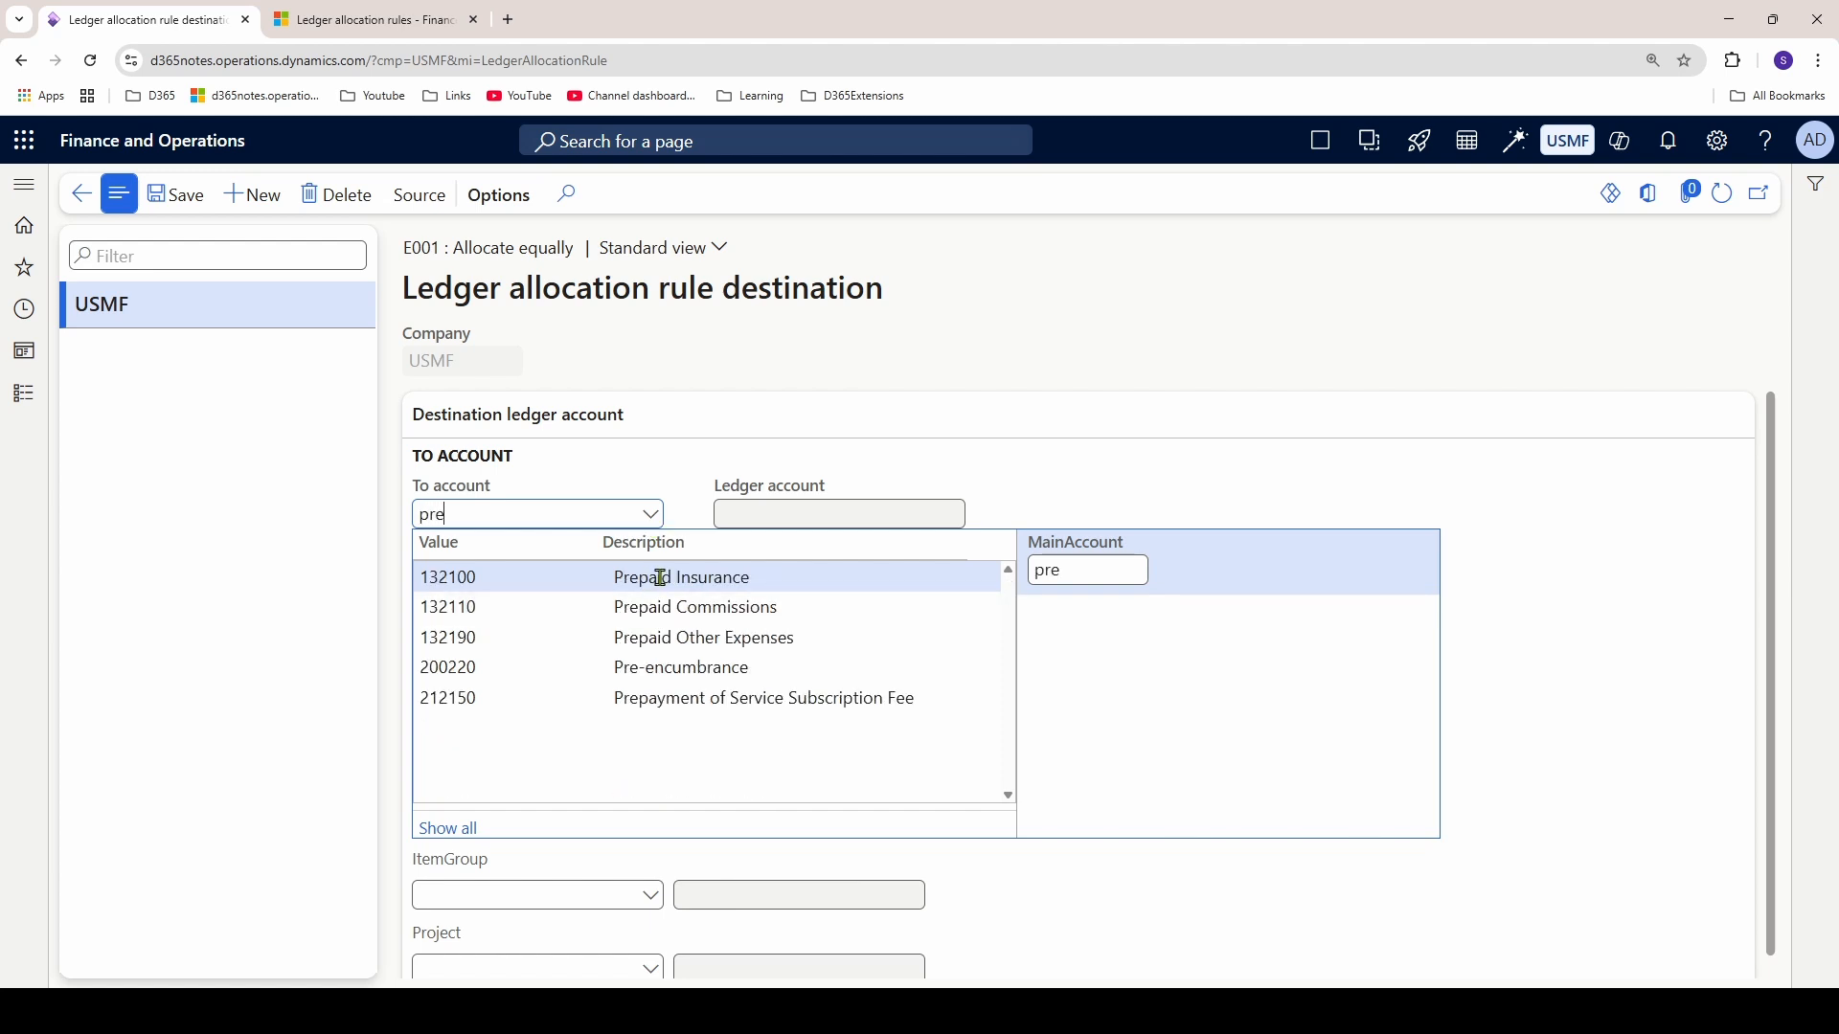
click(660, 578)
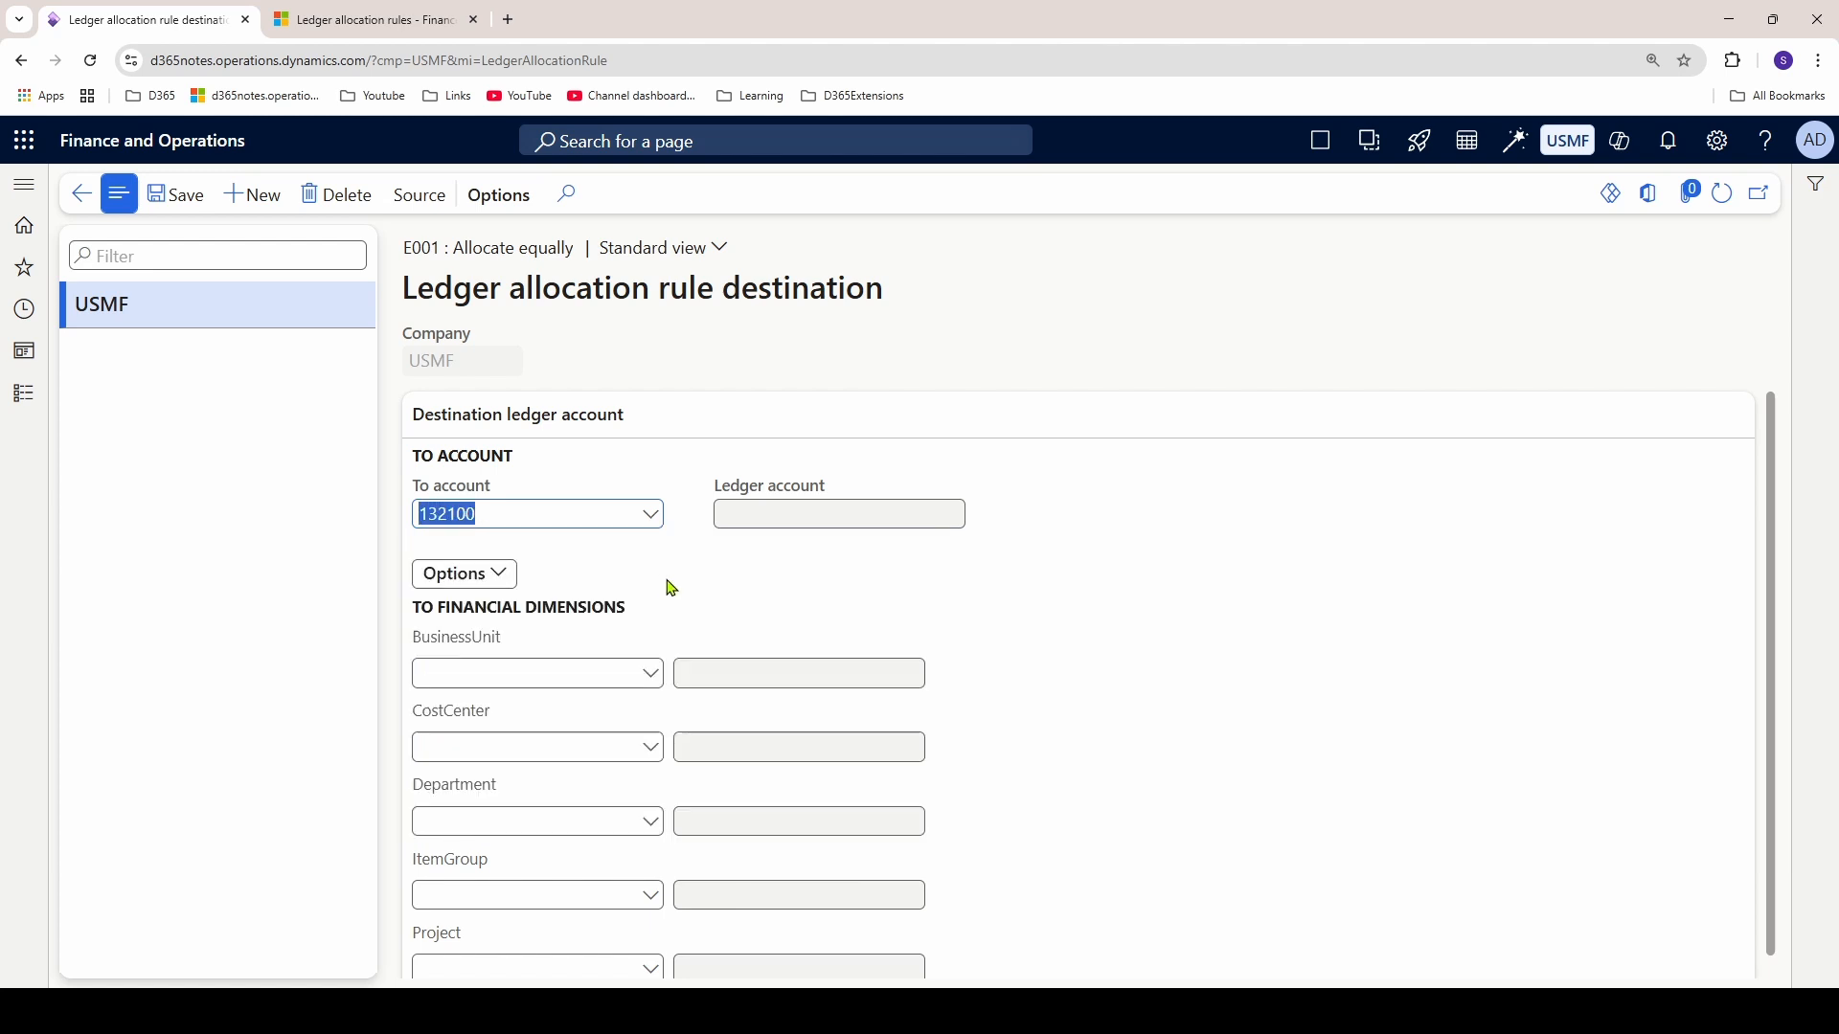
click(637, 670)
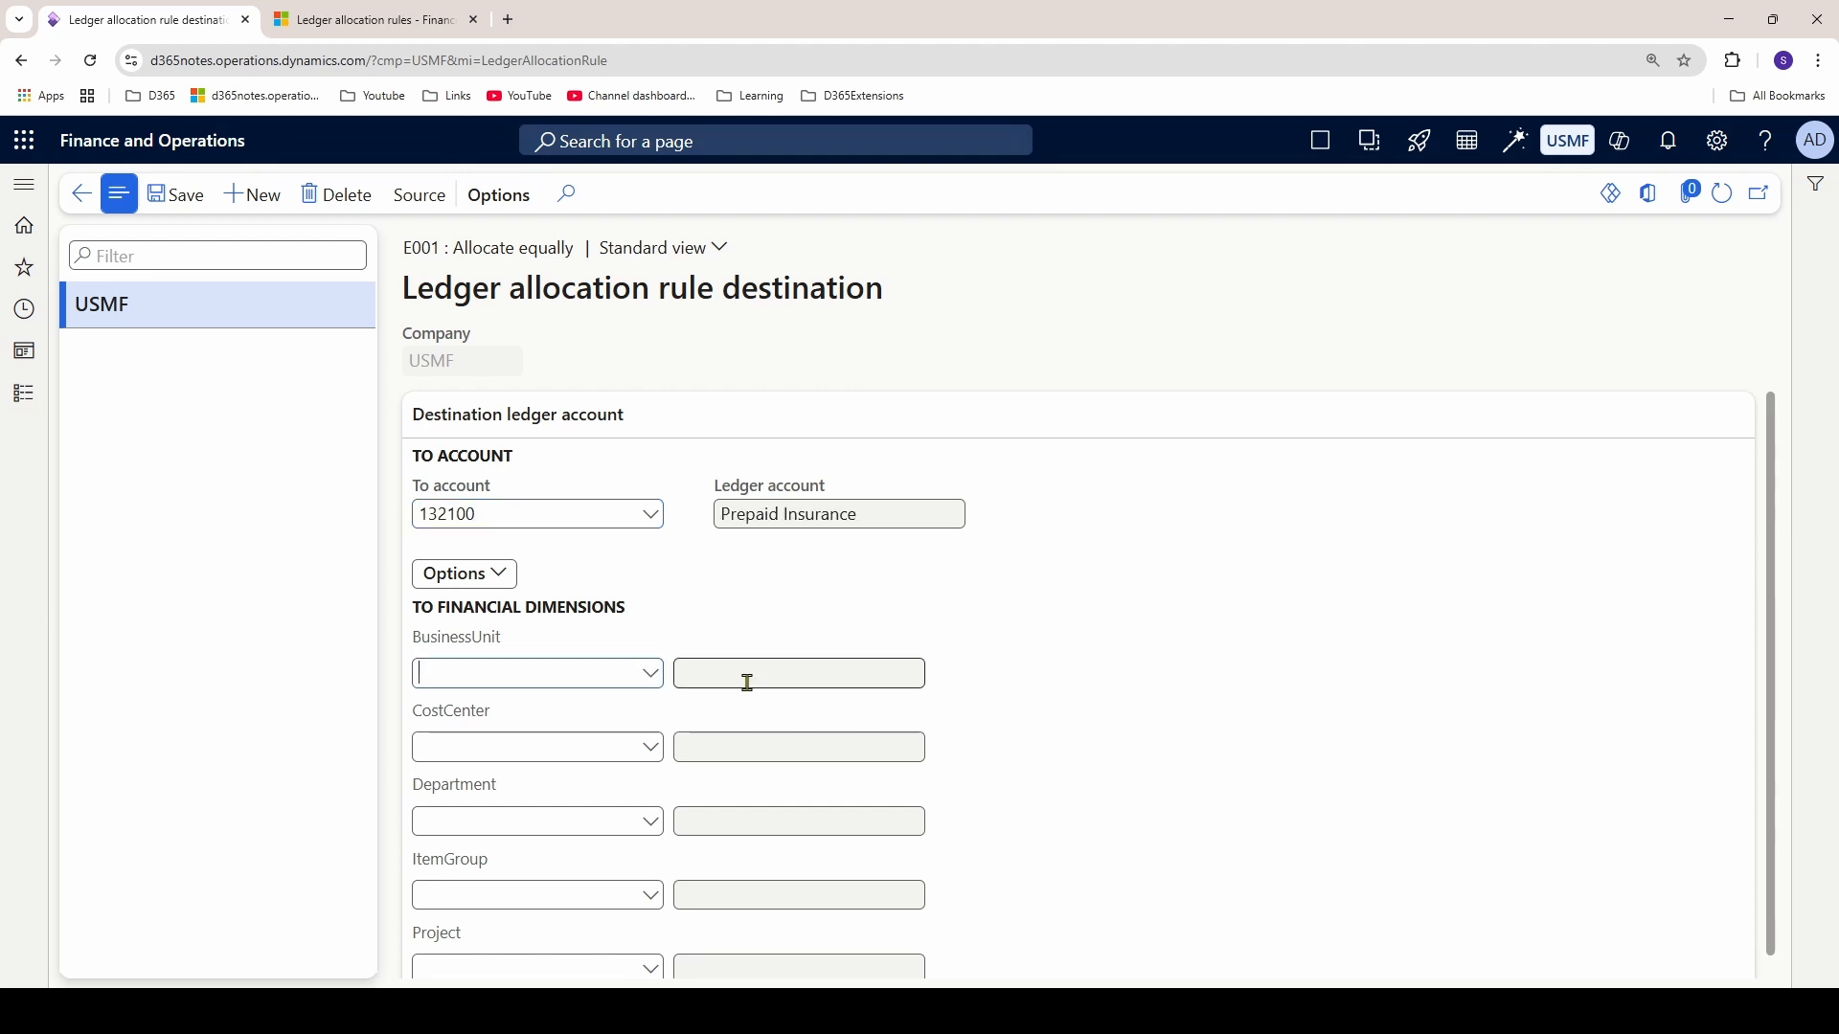
click(658, 685)
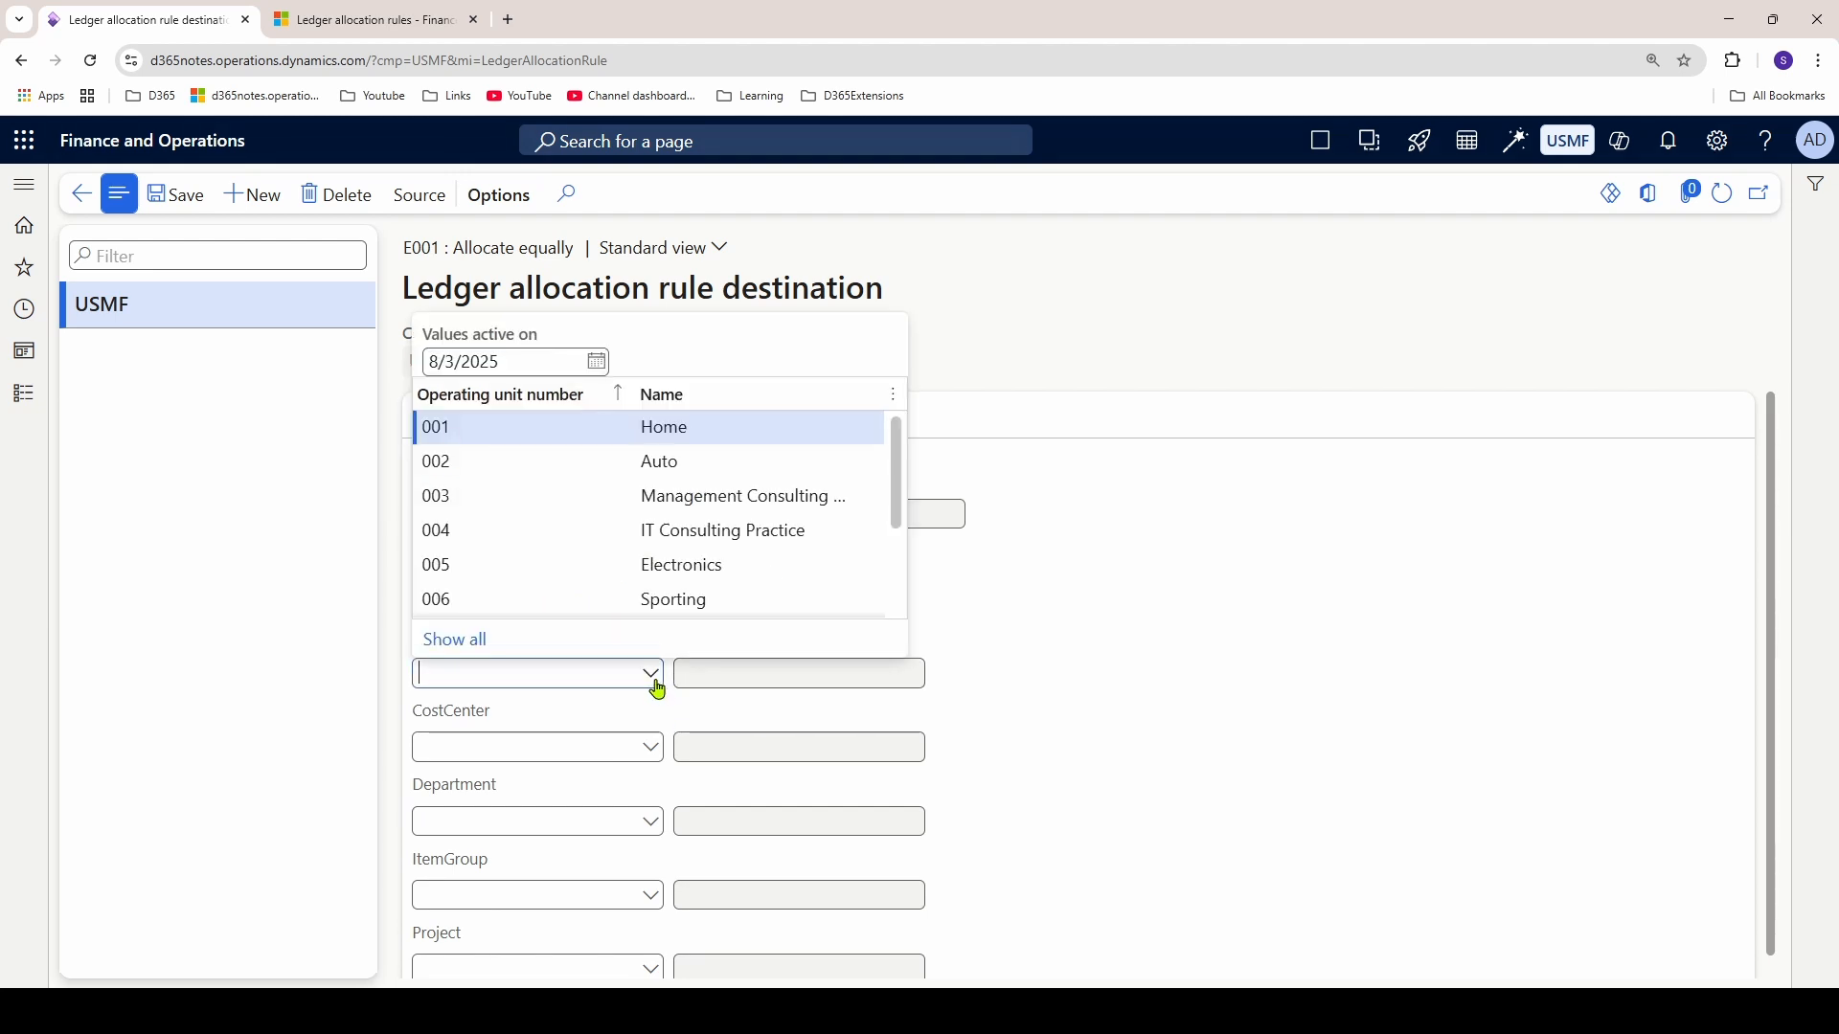
click(602, 439)
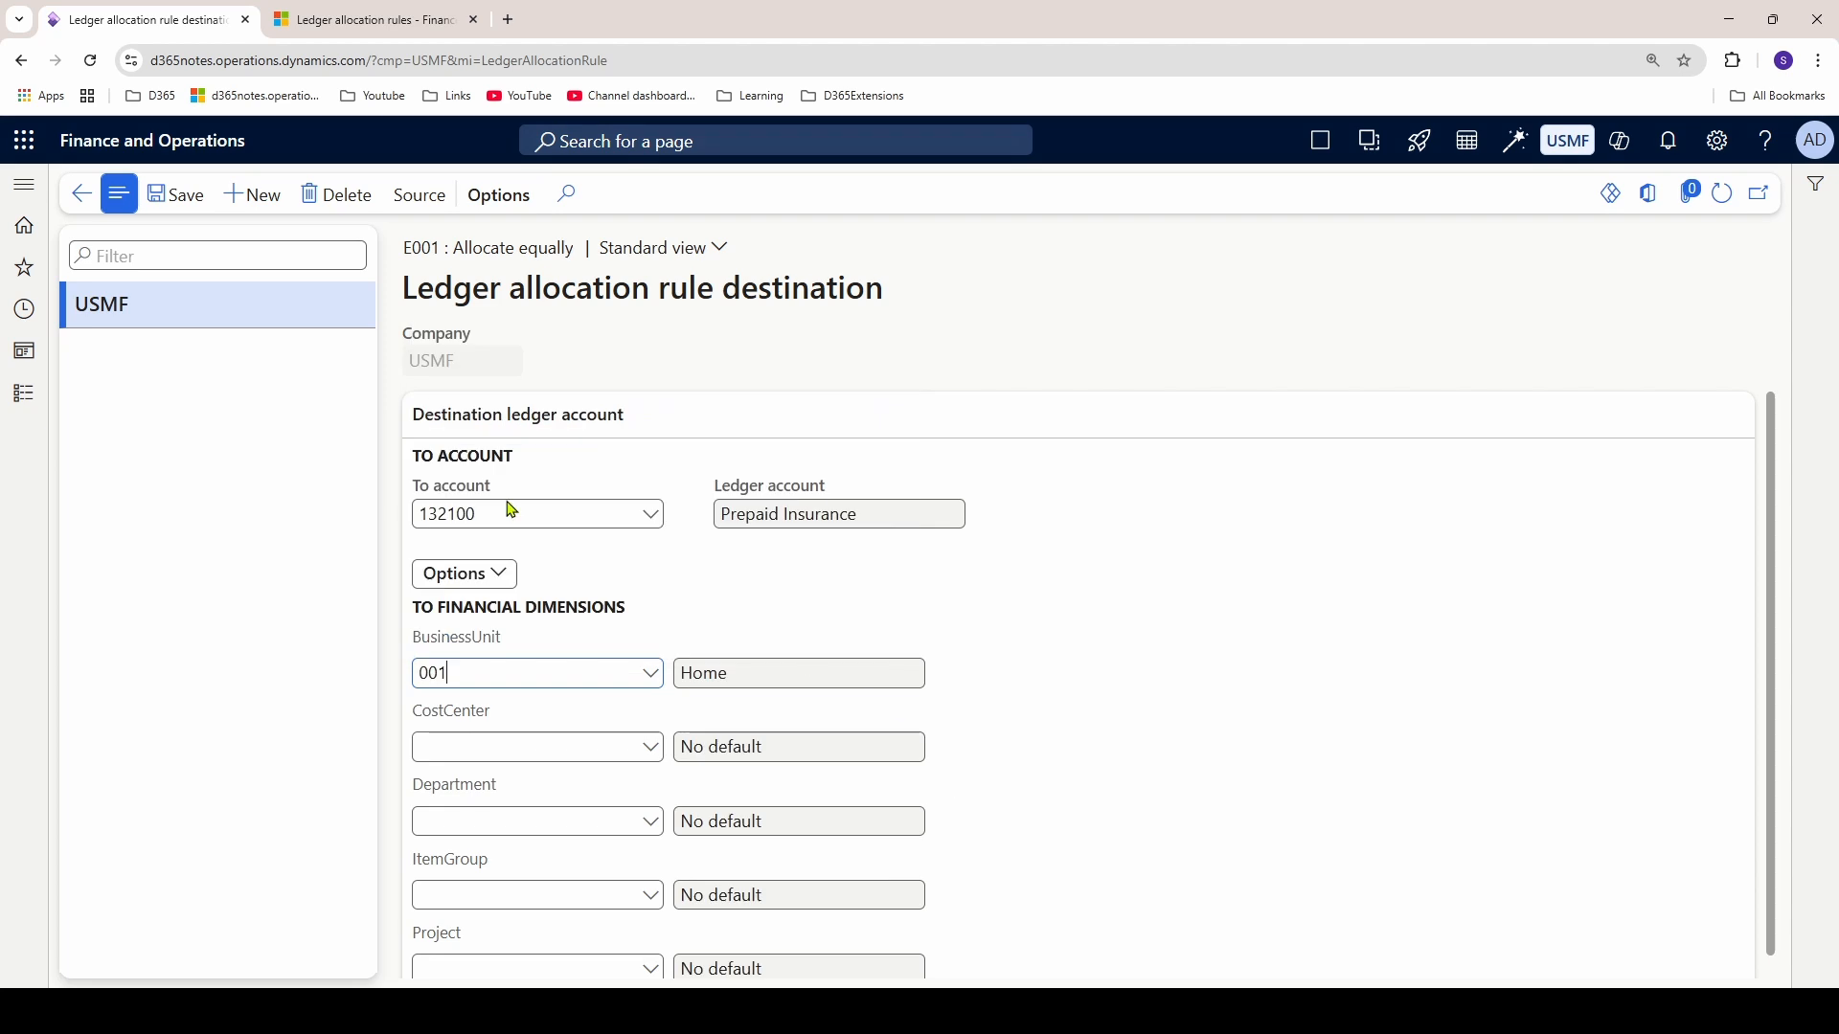
- Add a second destination to rule E001 with To account 132100, Prepaid Insurance, and business unit 002, Auto
key(alt+n)
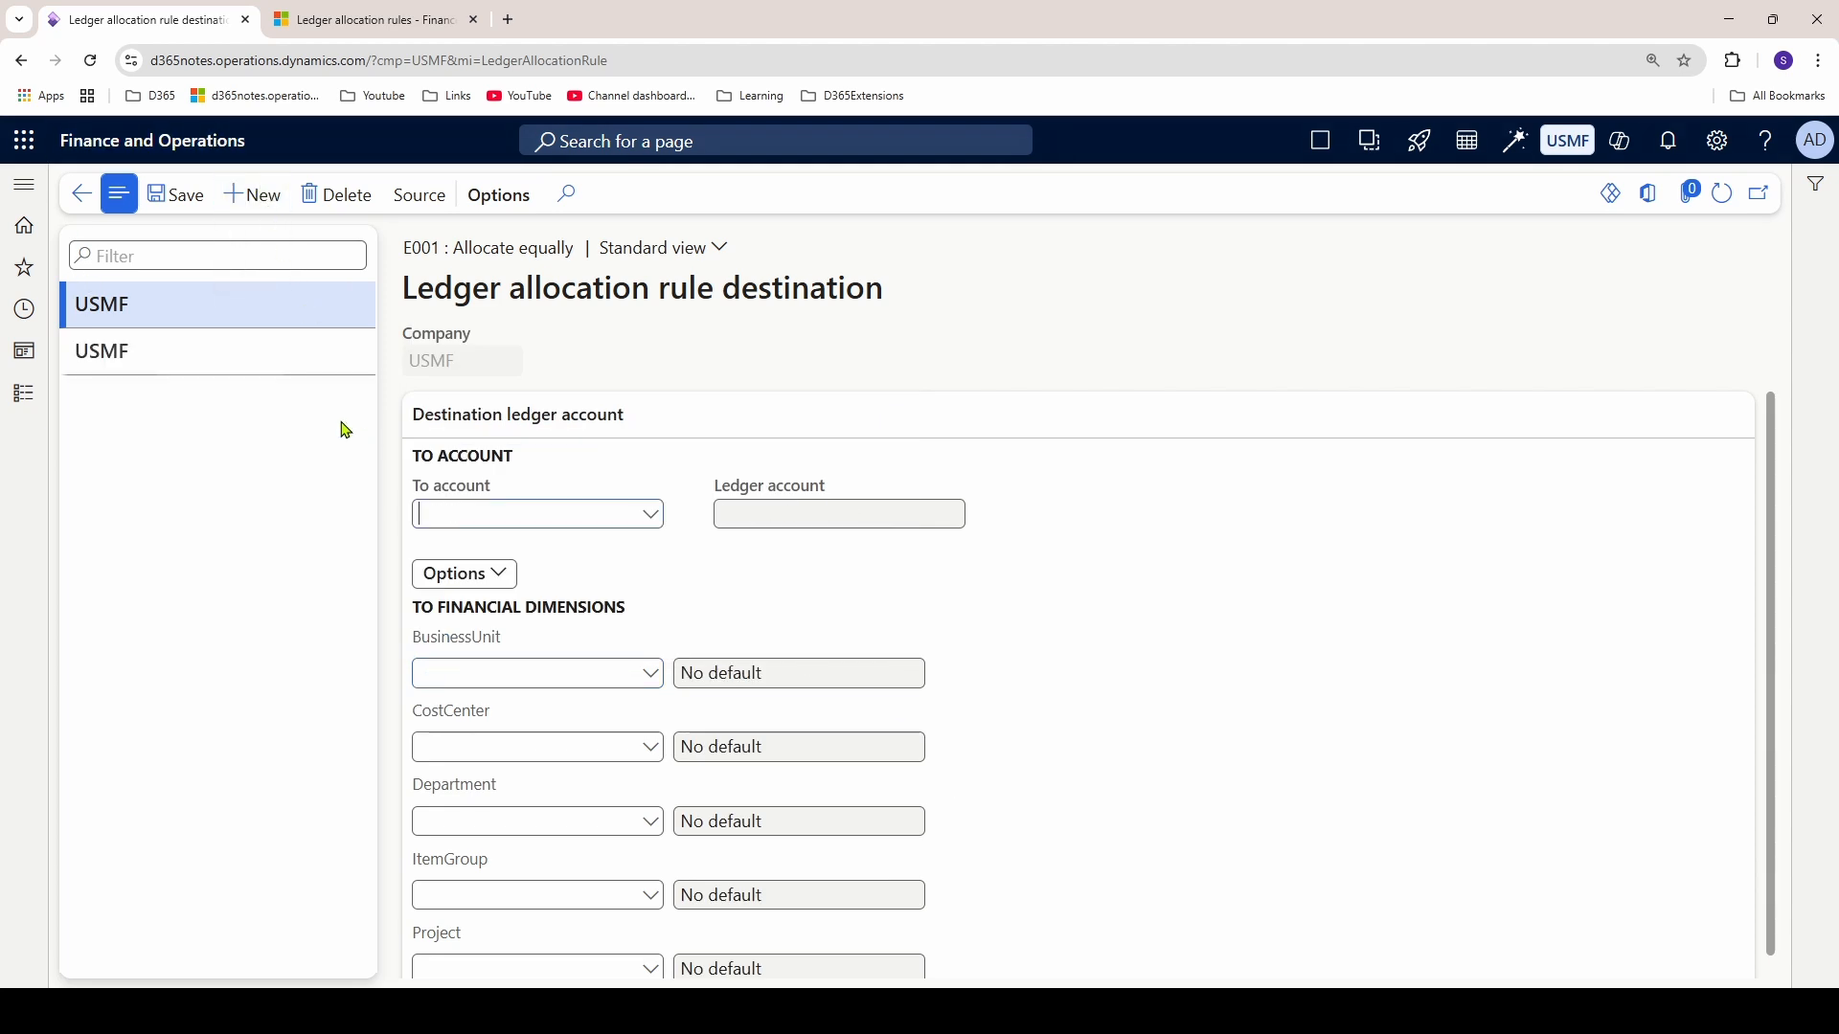
click(647, 516)
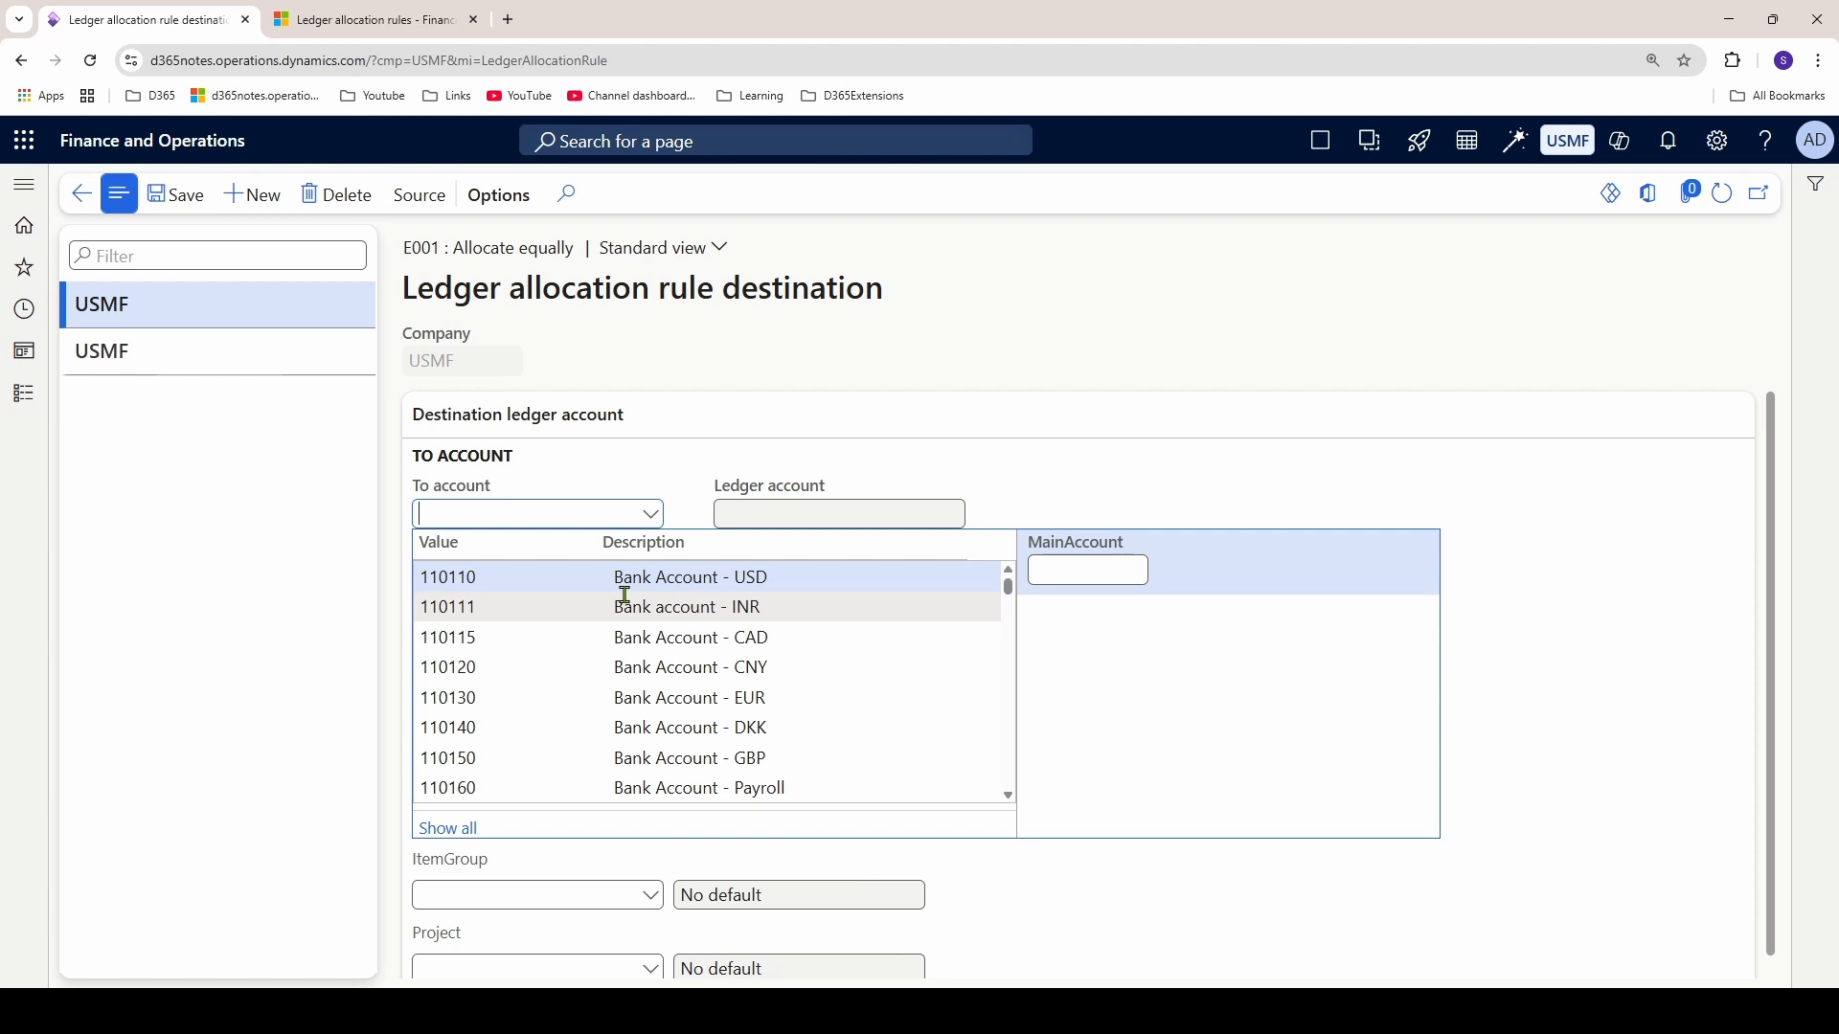
text(pre)
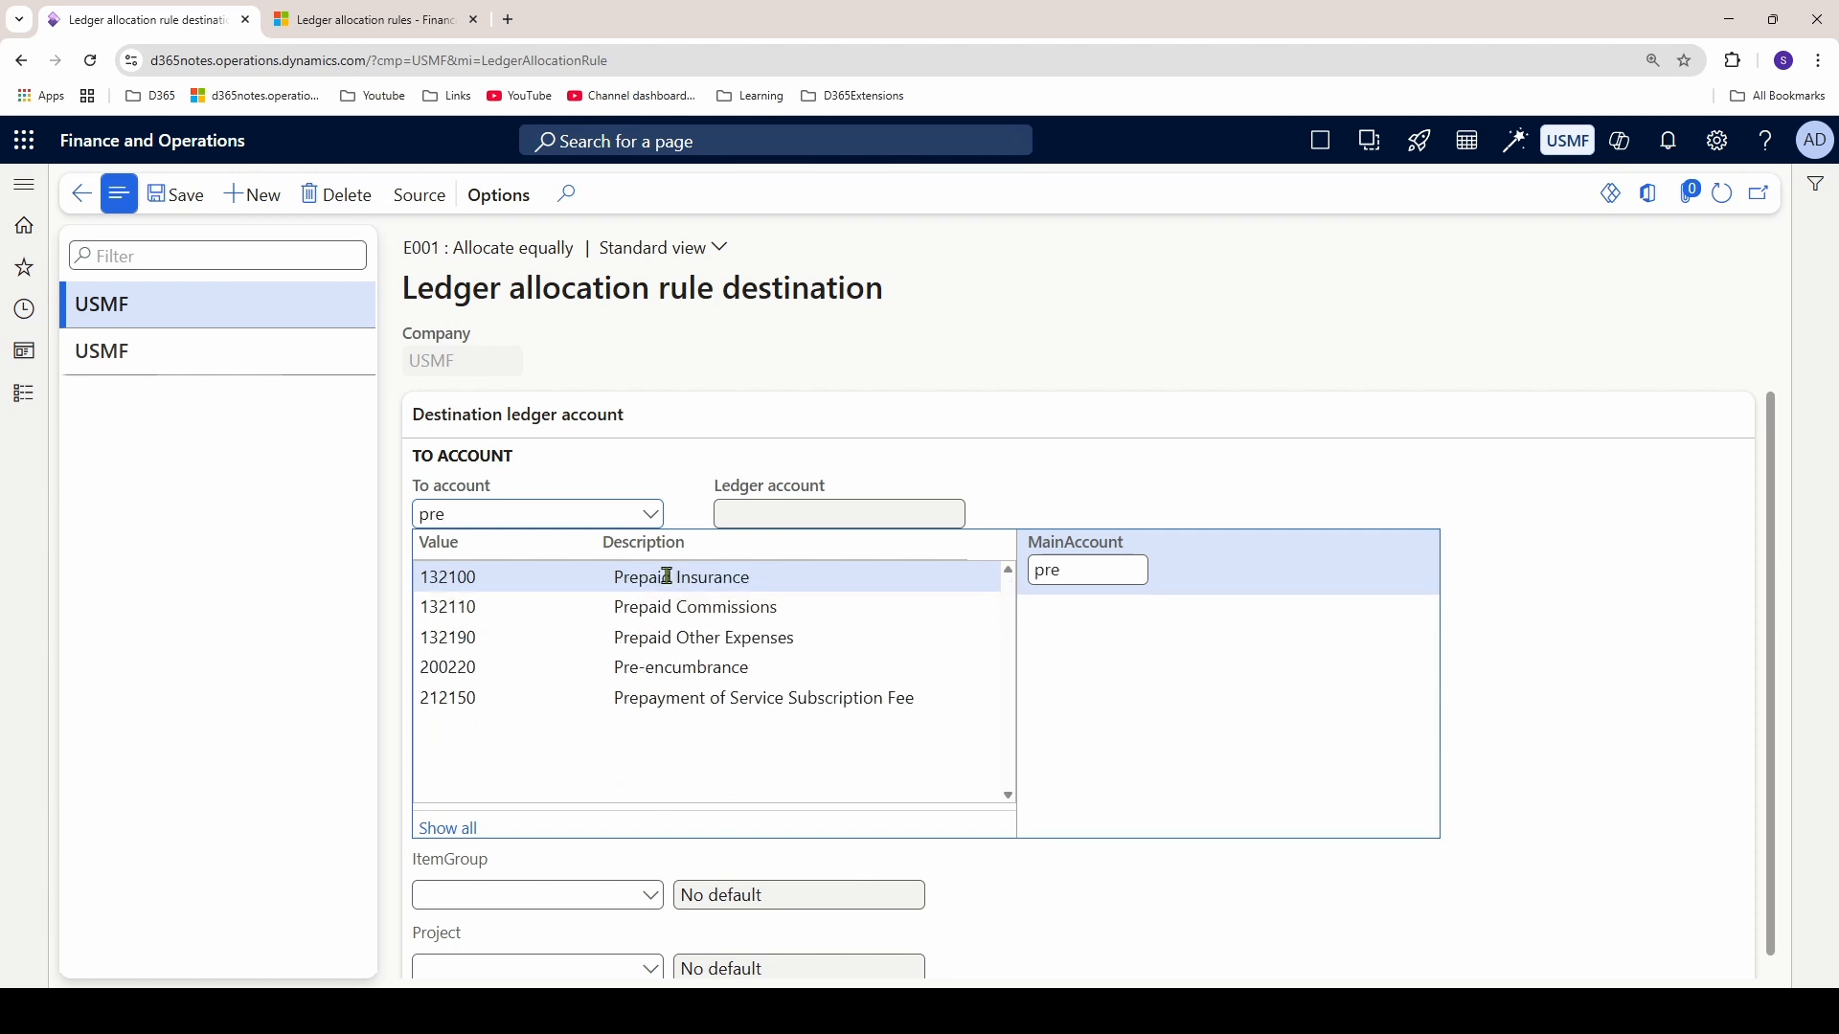
click(668, 576)
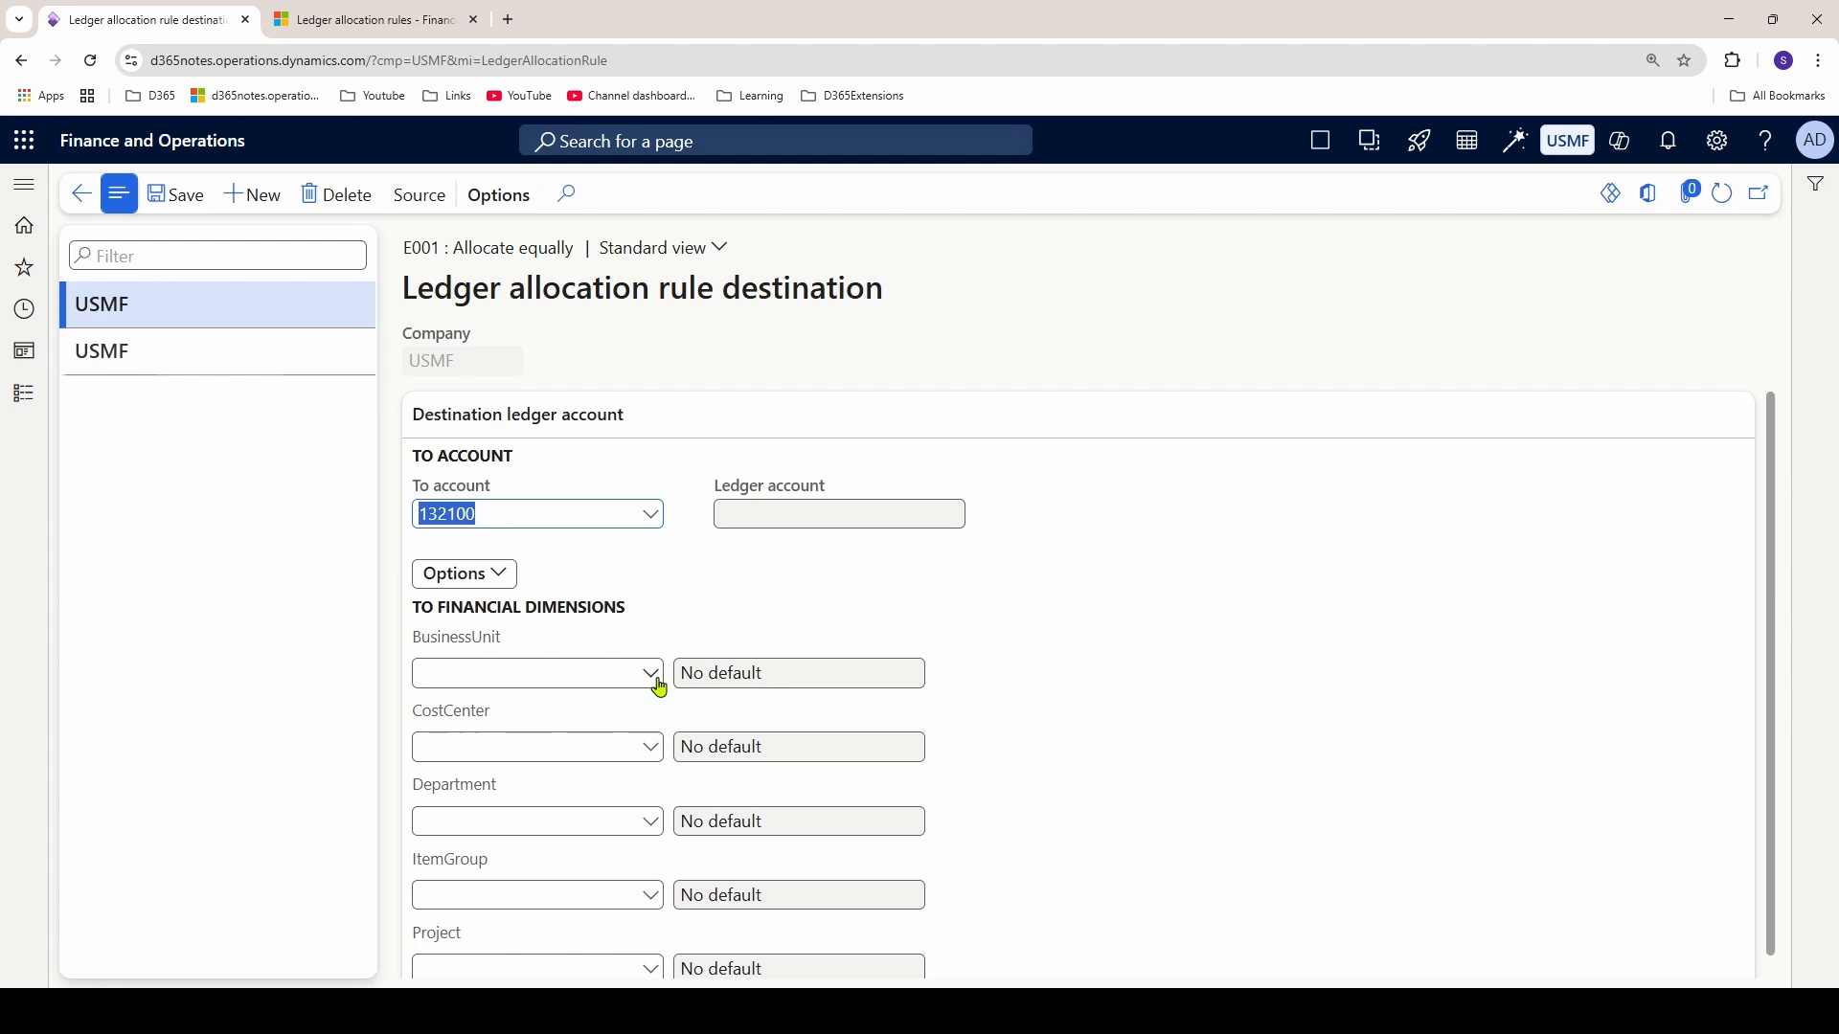
click(657, 679)
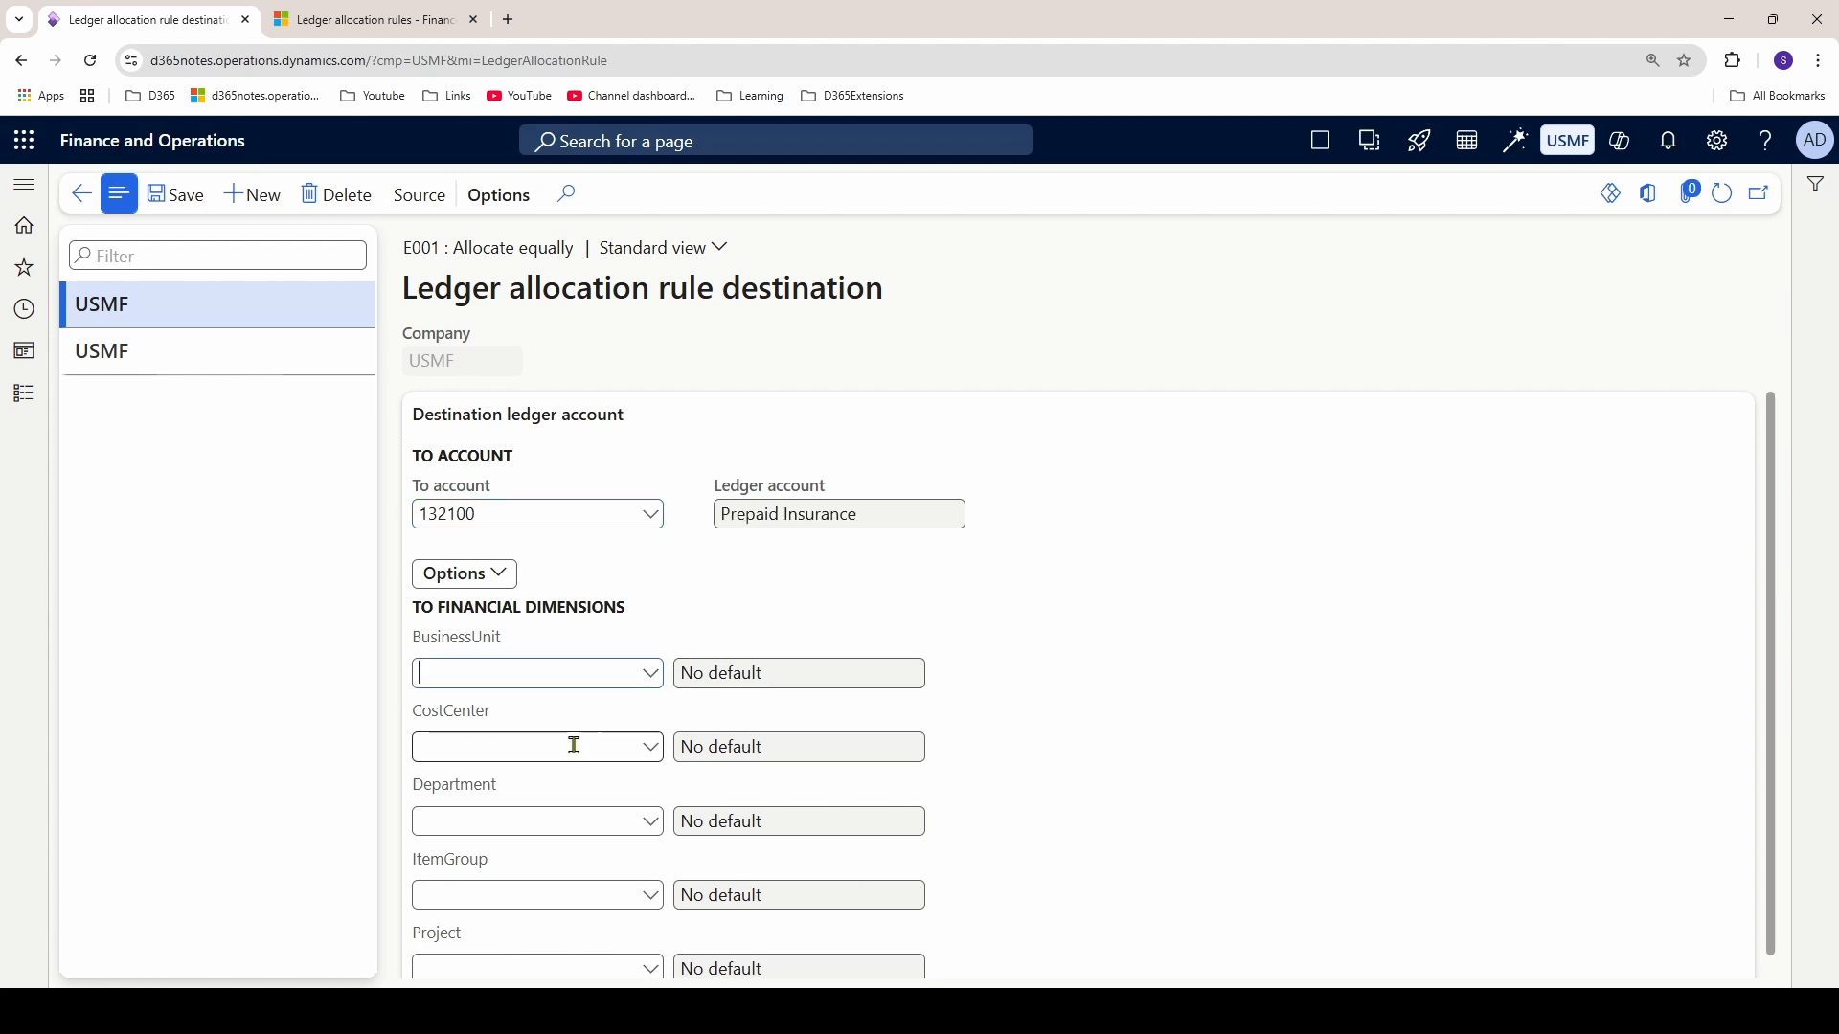
click(532, 463)
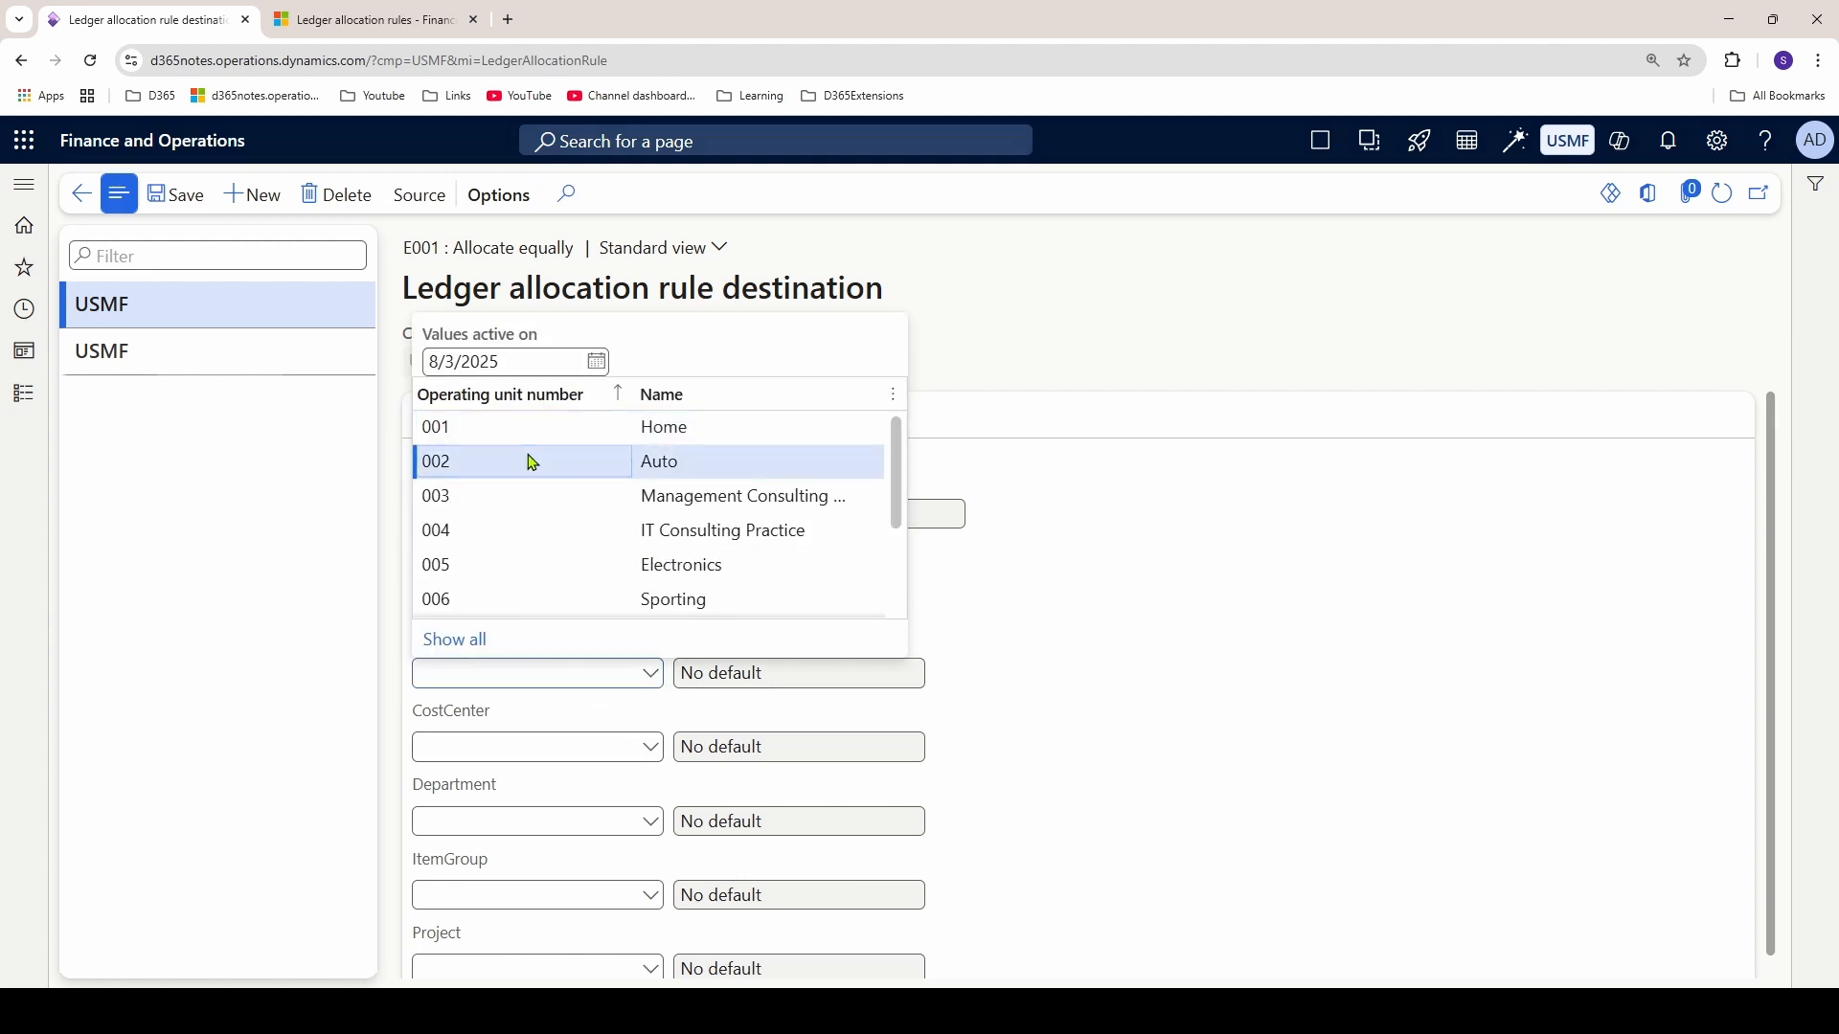